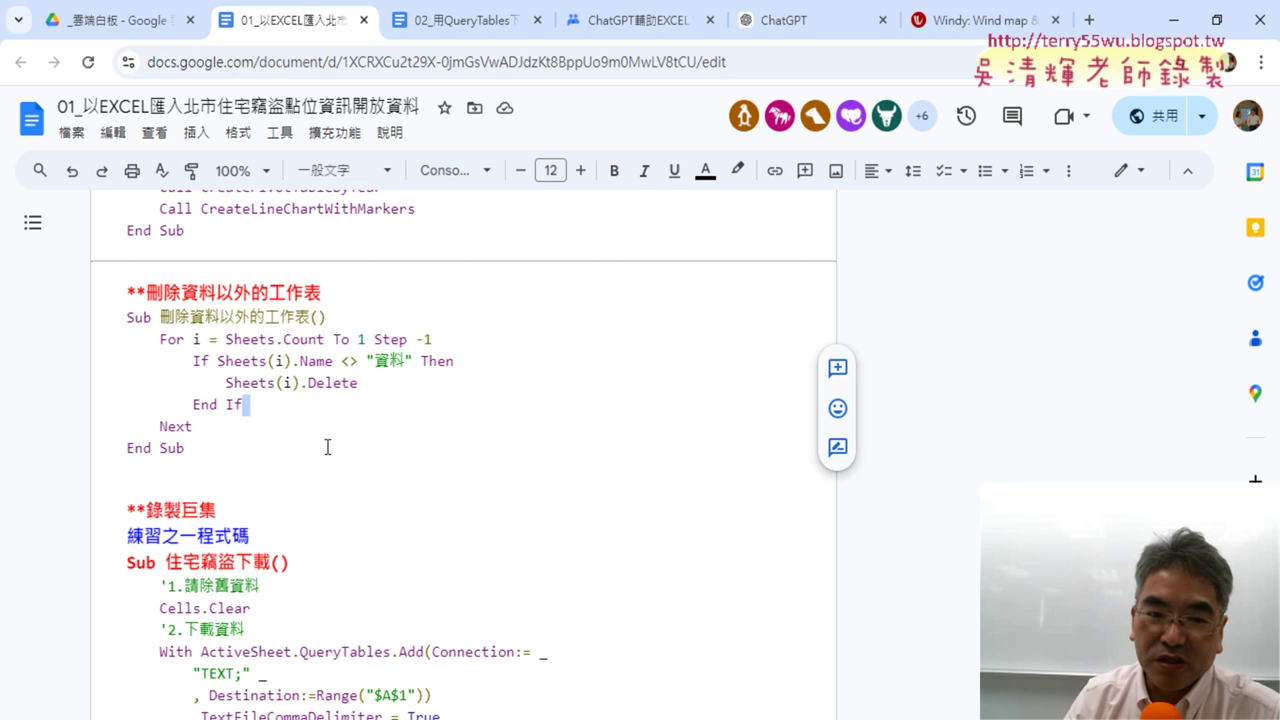
# Highlight the loop bounds Sheets.Count and 1 in the sheet-deleting macro notes.
pyautogui.moveTo(228, 446); pyautogui.dragTo(108, 323)
pyautogui.click(275, 364)
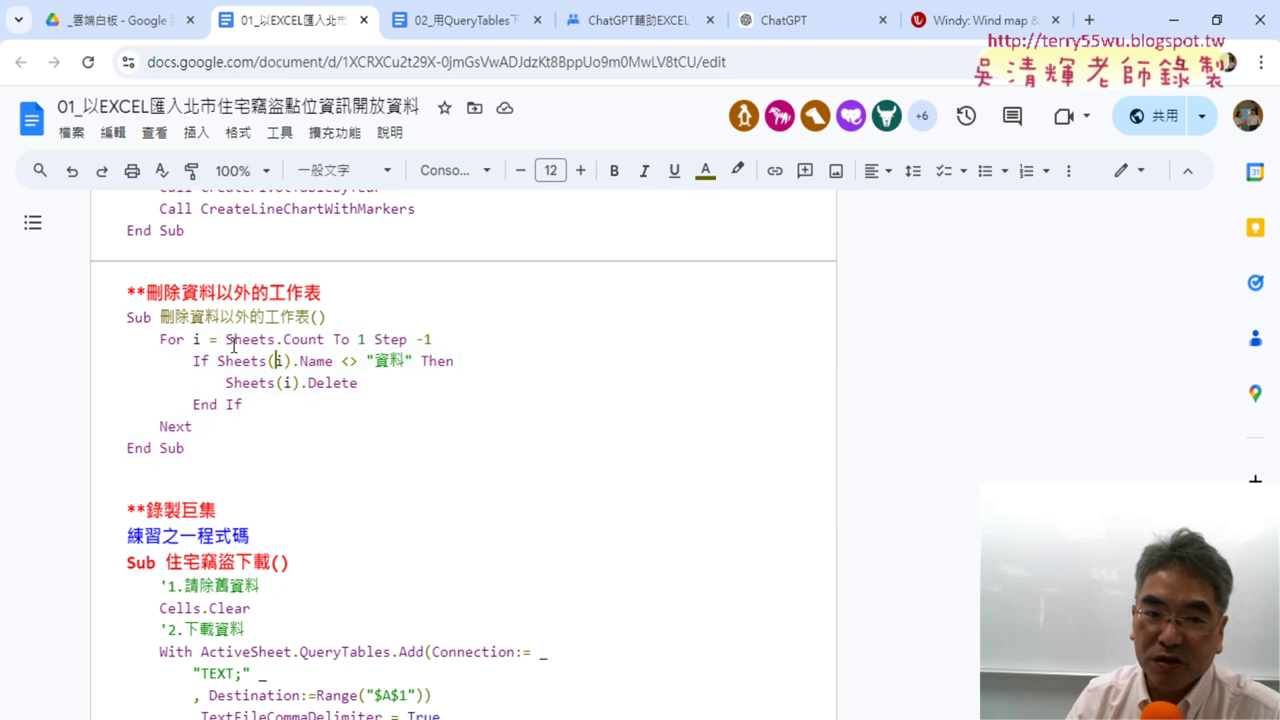
pyautogui.moveTo(226, 339); pyautogui.dragTo(326, 339)
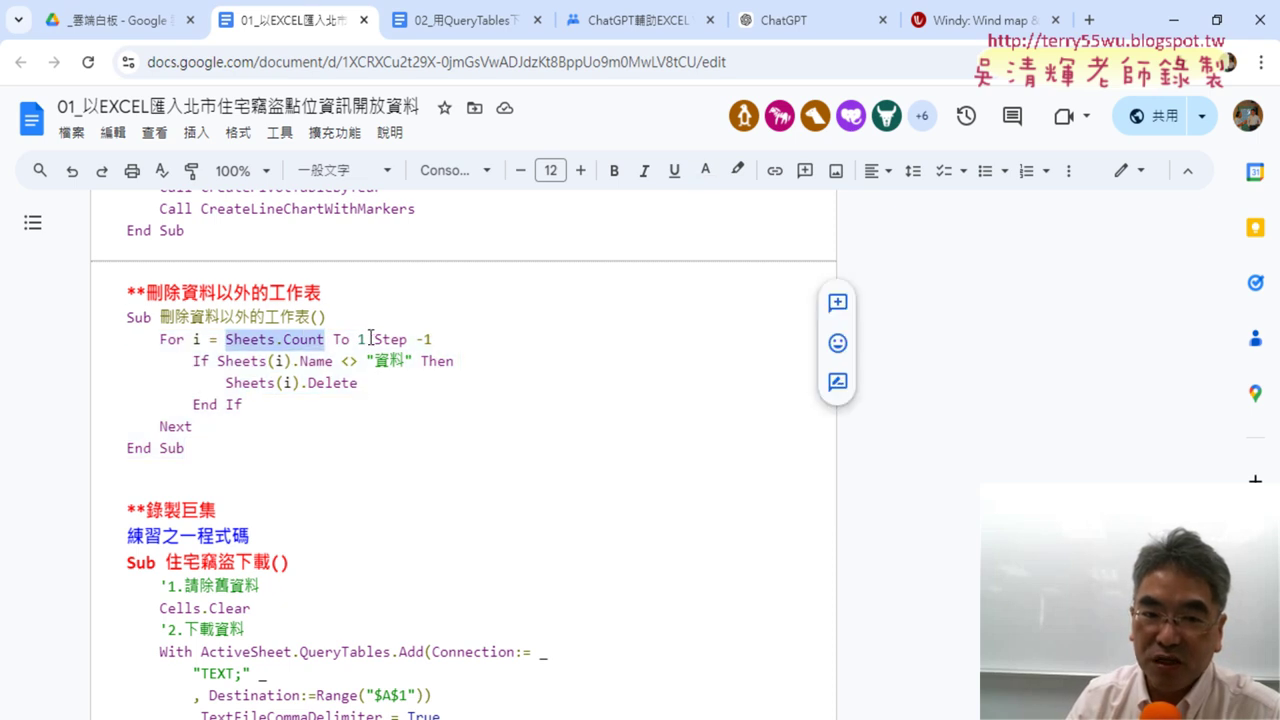
pyautogui.doubleClick(362, 339)
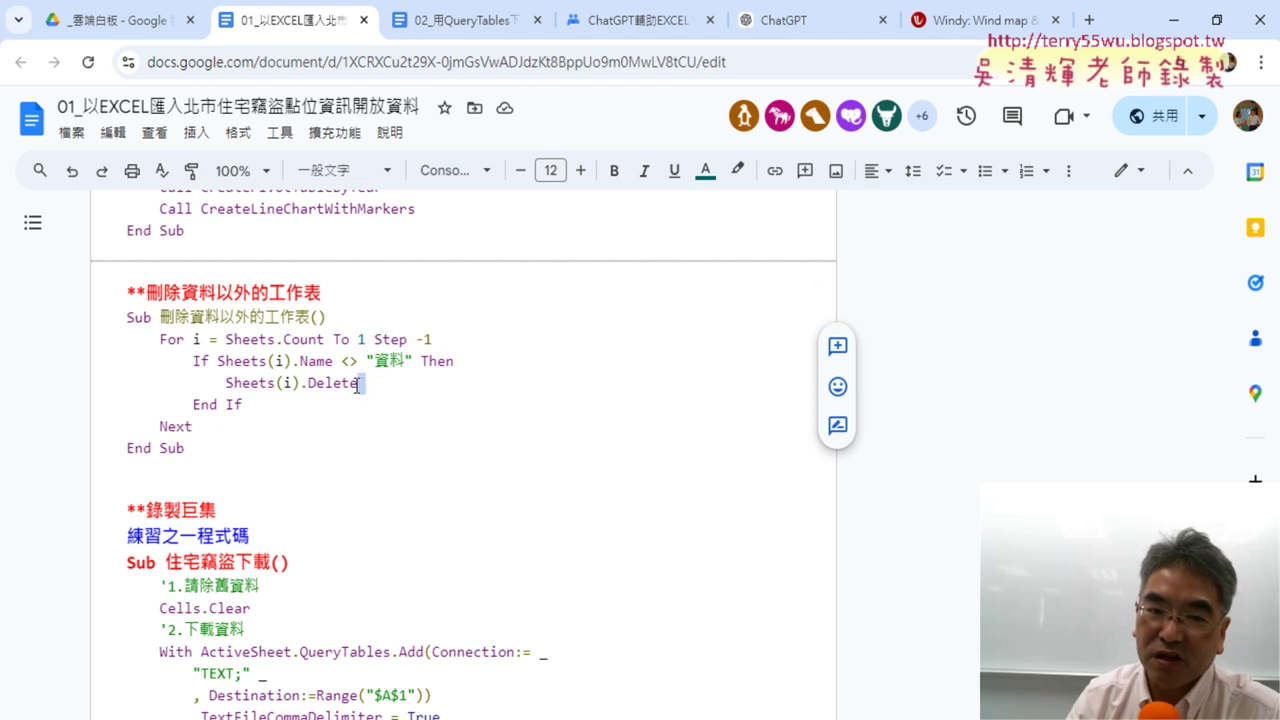
# Highlight the Sheets(i).Delete line and the full macro, then bring the VBA editor forward.
pyautogui.moveTo(358, 383); pyautogui.dragTo(225, 383)
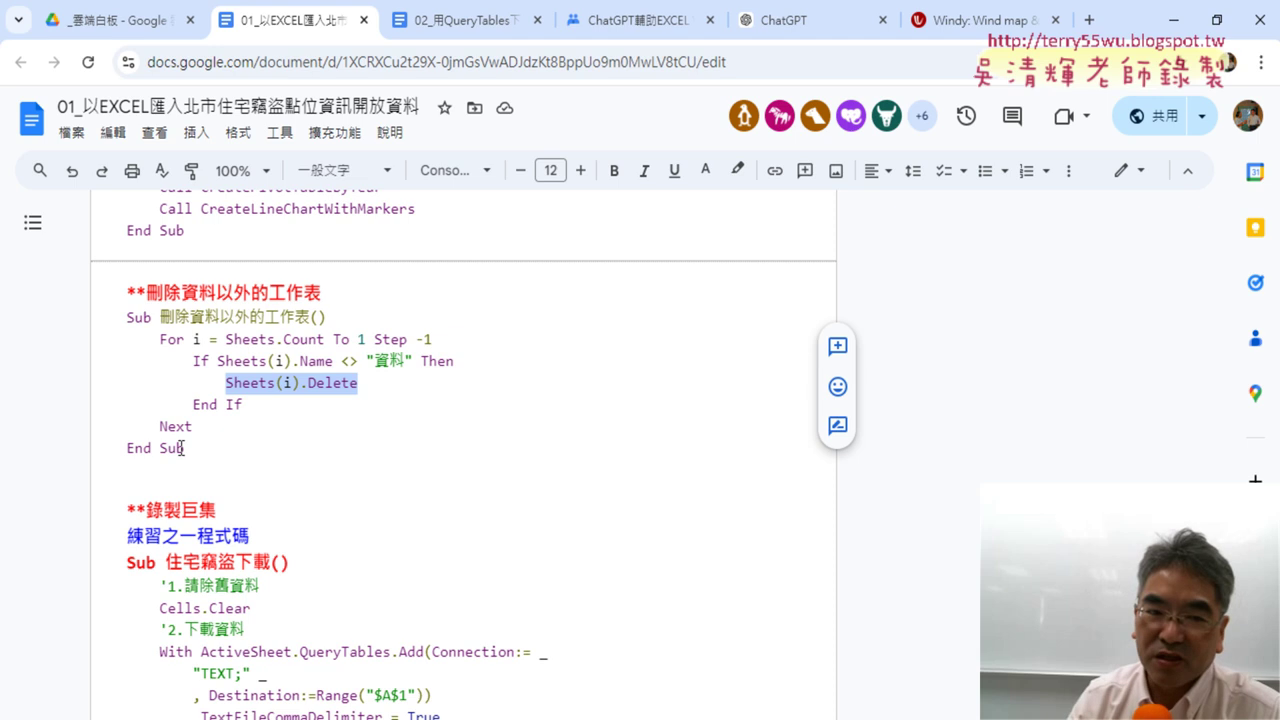
pyautogui.moveTo(184, 448); pyautogui.dragTo(101, 317)
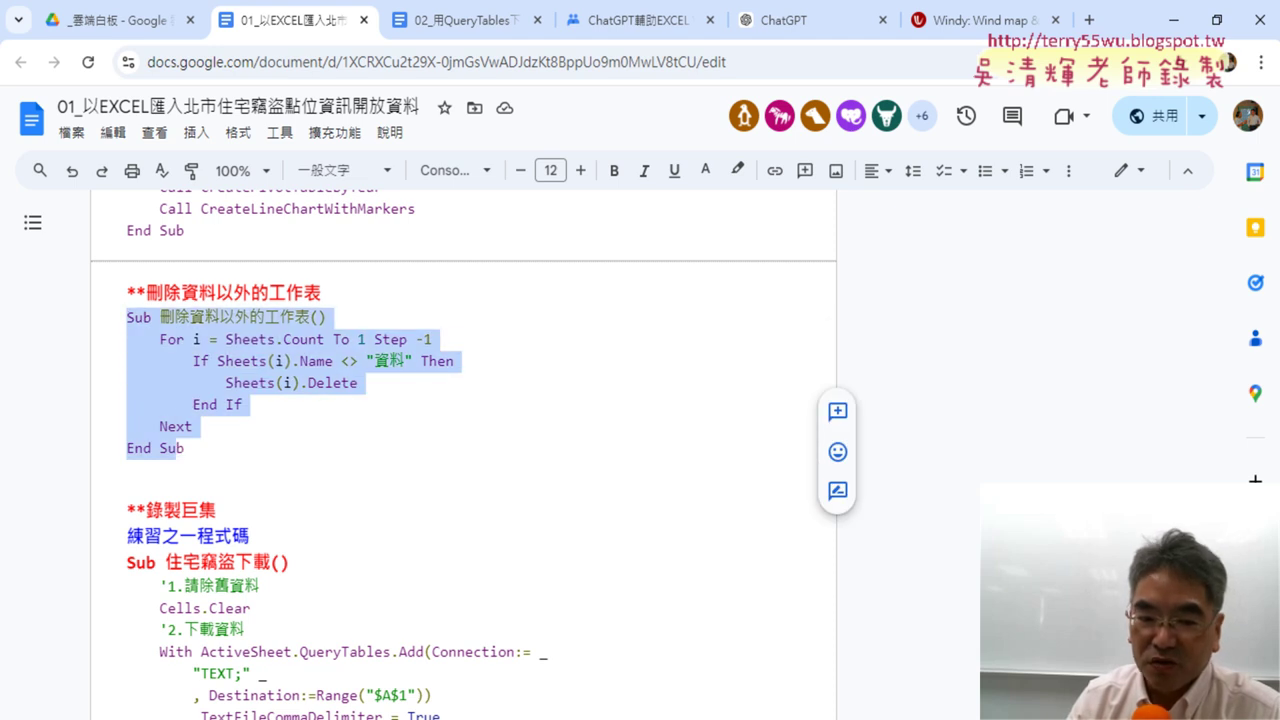
pyautogui.click(345, 719)
pyautogui.click(460, 665)
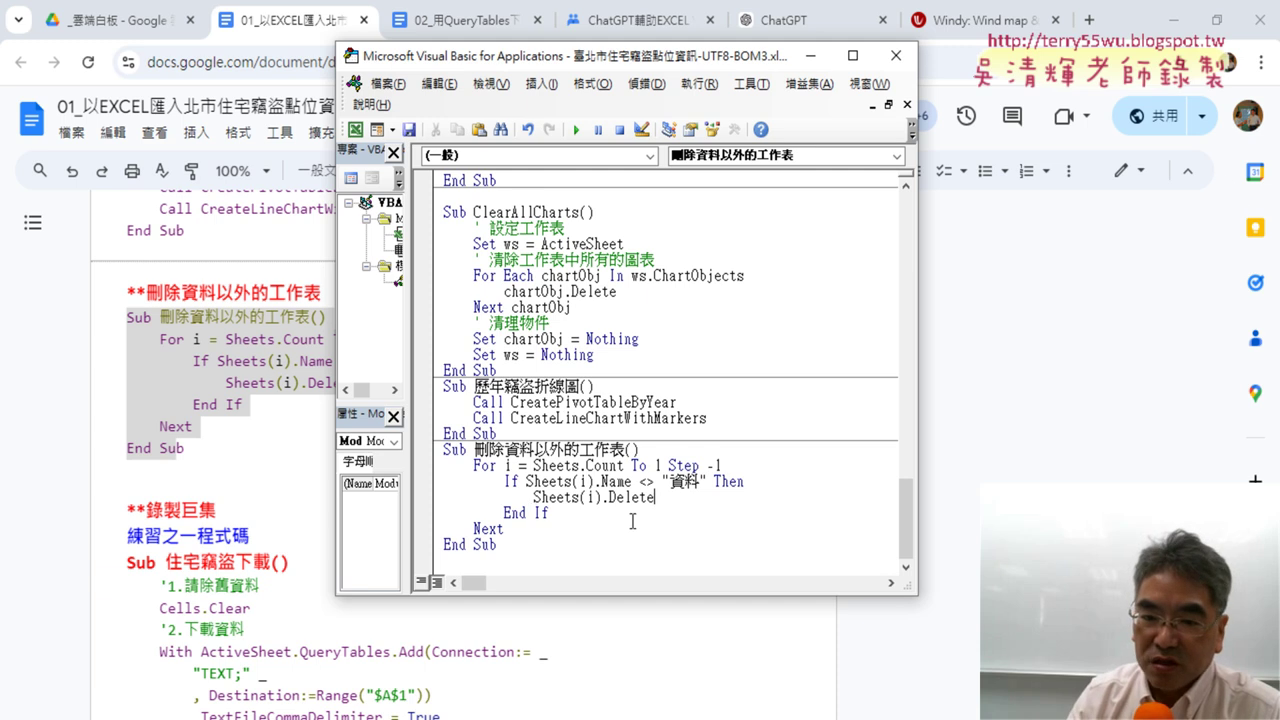
# Highlight 資料以外 in the macro name and minimize the browser to reveal Excel.
pyautogui.moveTo(505, 447); pyautogui.dragTo(565, 450)
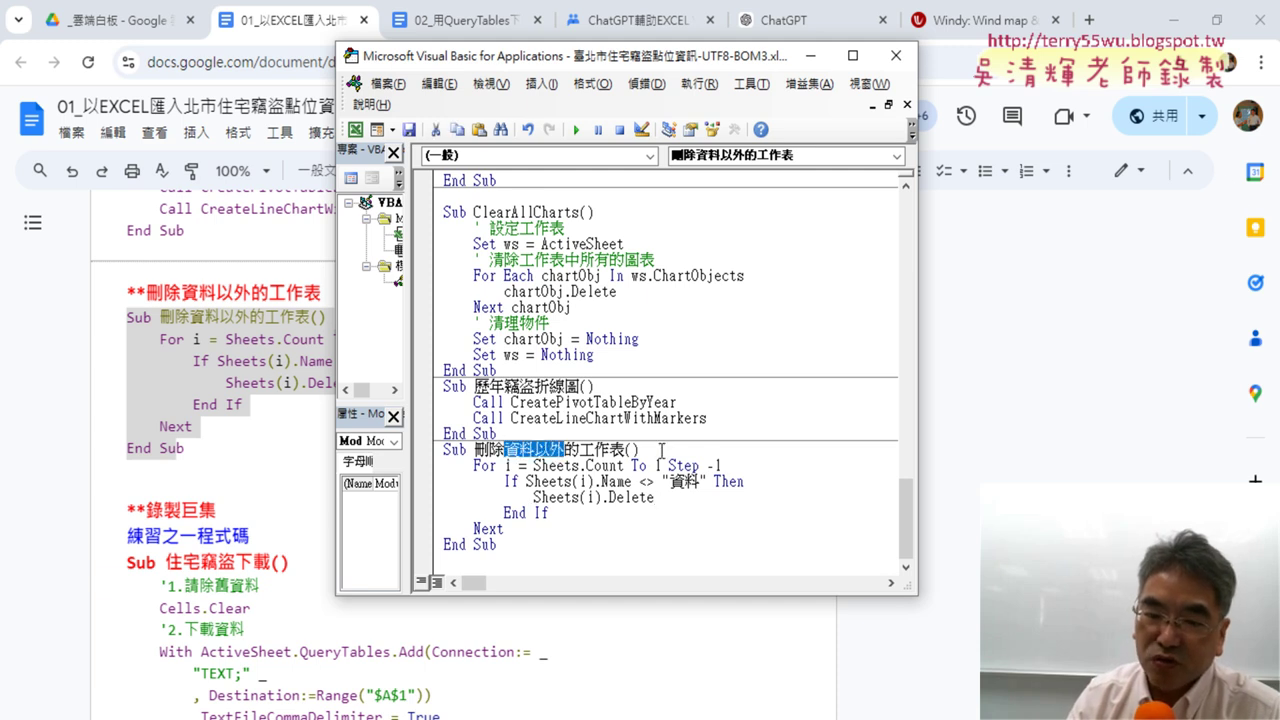
pyautogui.click(1178, 14)
# Run the 歷年竊盜折線圖 chart macro, then return to the 資料 sheet.
pyautogui.hotkey('alt', 'F11')
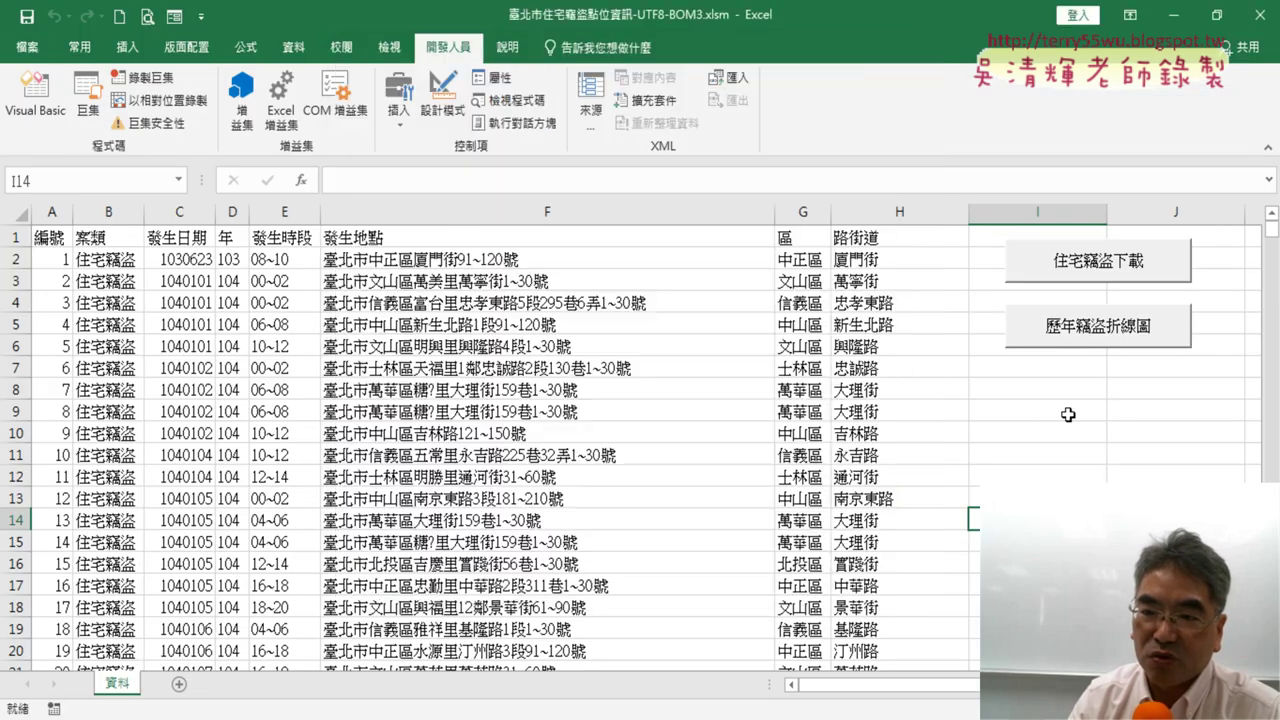
pyautogui.click(1100, 322)
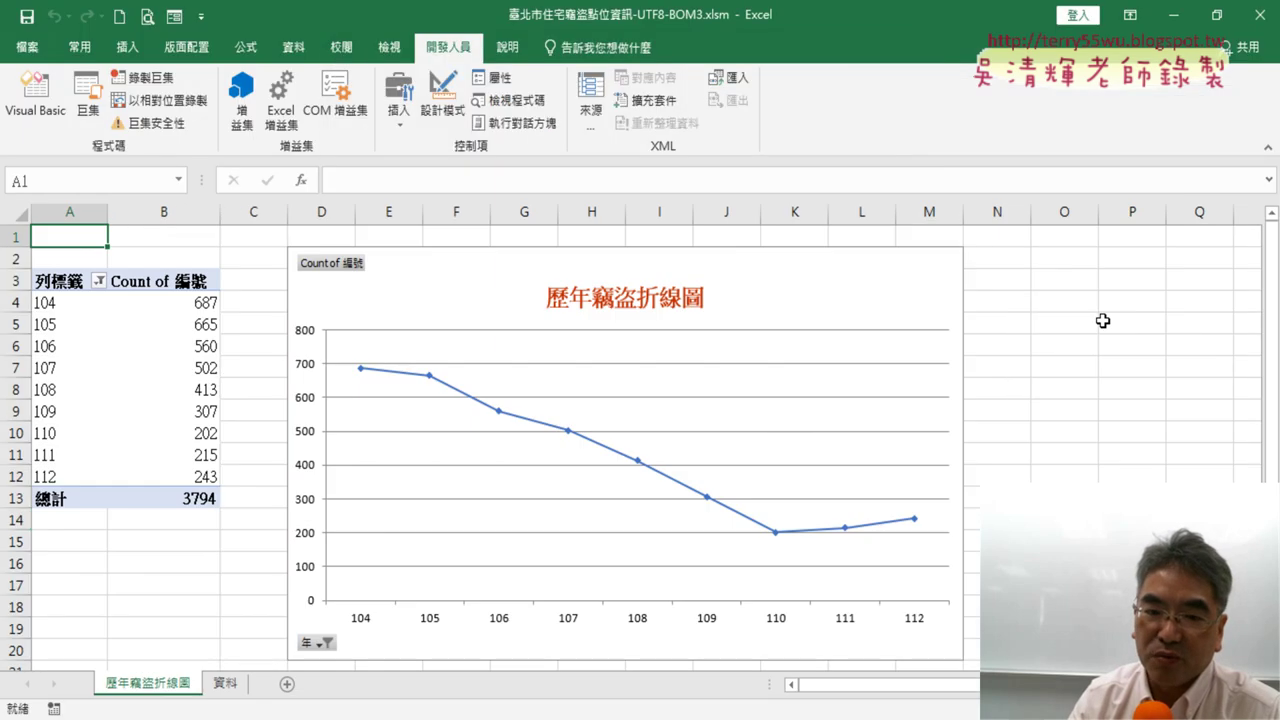
pyautogui.click(228, 684)
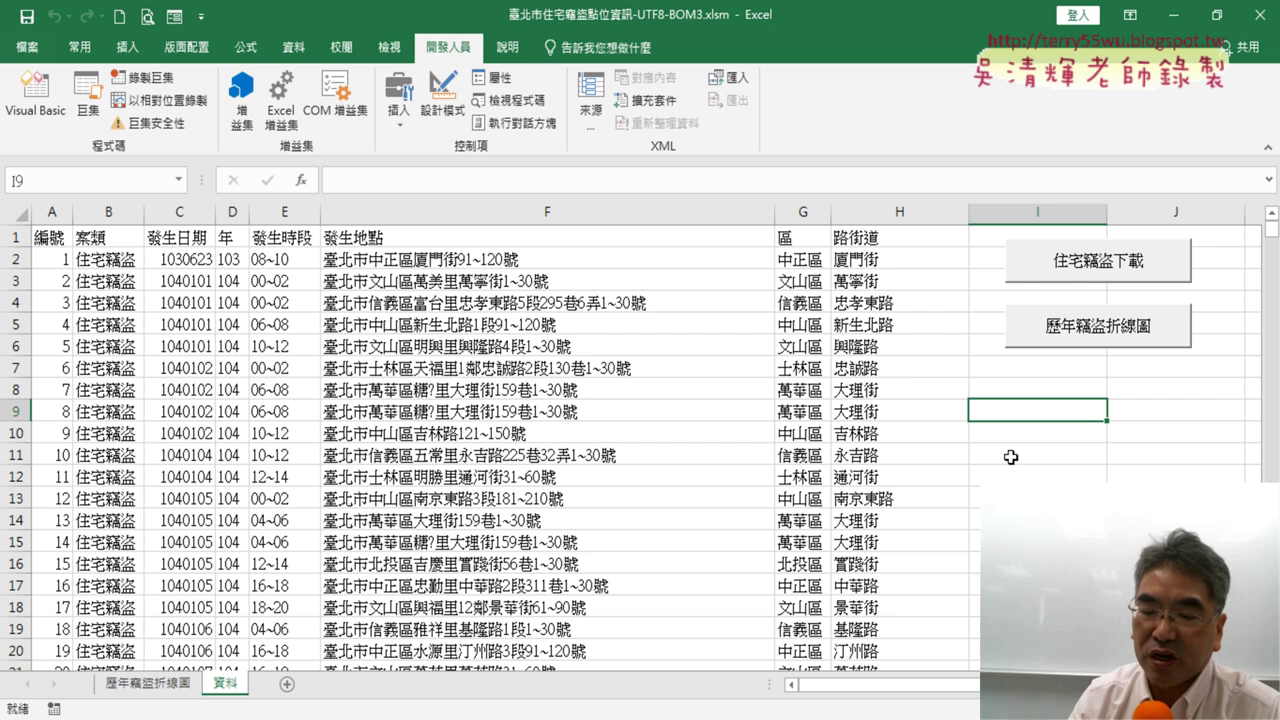
# Copy the 歷年竊盜折線圖 button and paste the duplicate at cell I7.
pyautogui.rightClick(1072, 334)
pyautogui.click(1039, 372)
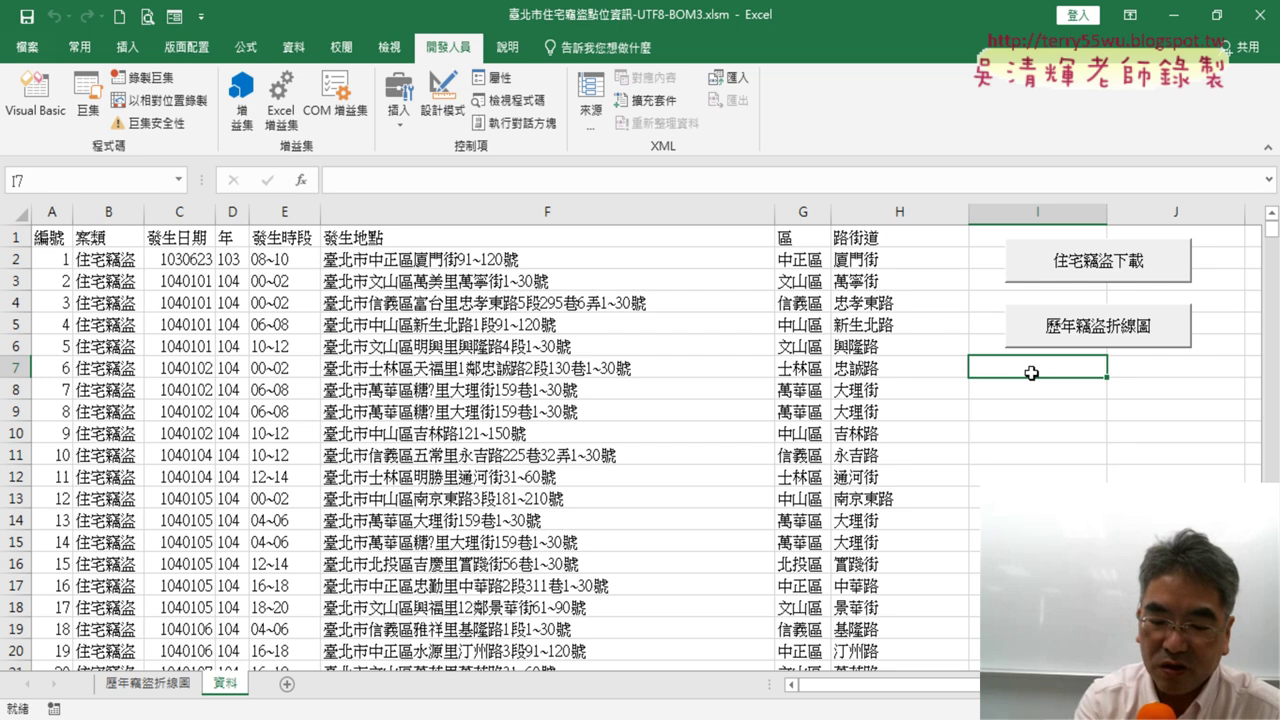
pyautogui.hotkey('ctrl', 'v')
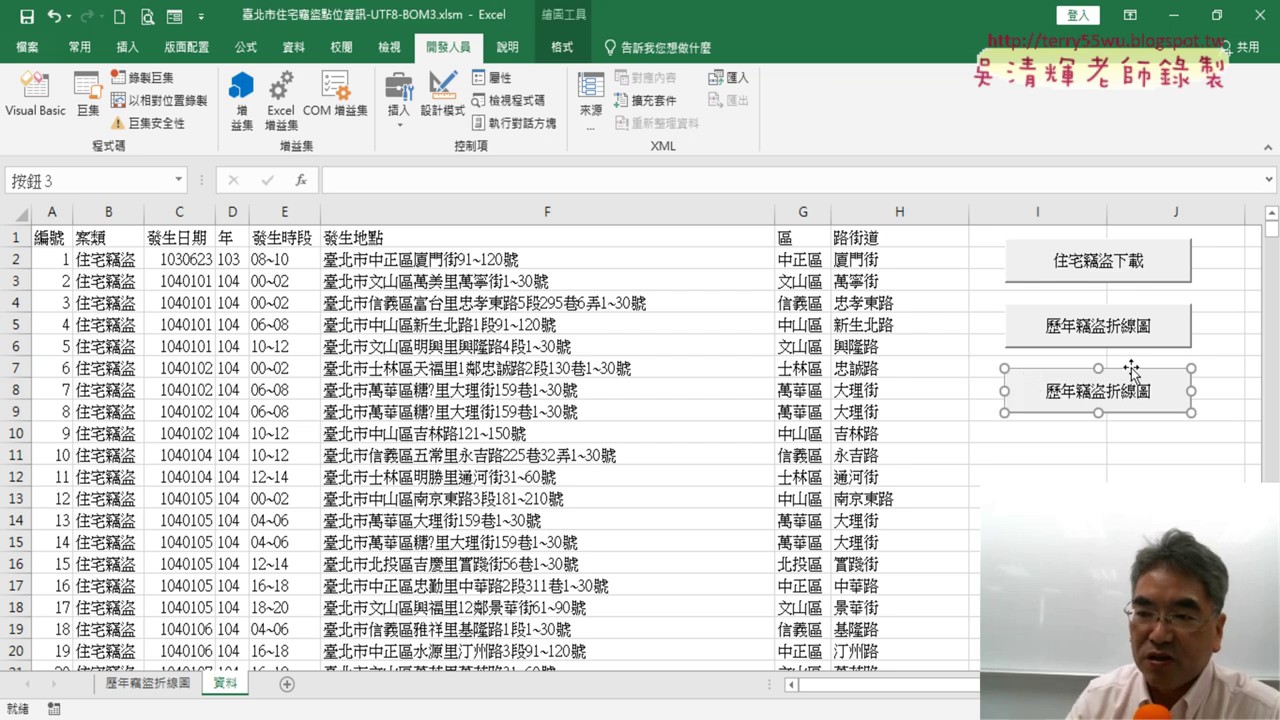
# Assign the 刪除資料以外的工作表 macro to the copied button.
pyautogui.rightClick(1136, 369)
pyautogui.click(1195, 530)
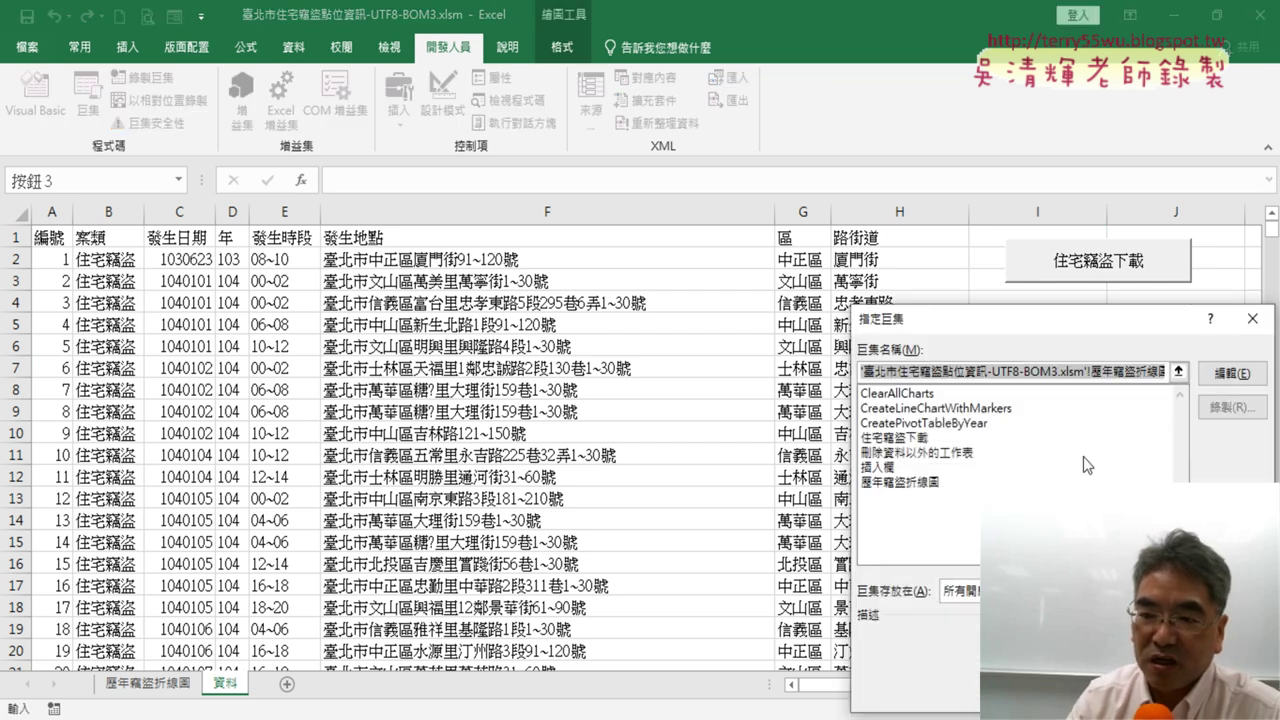
pyautogui.click(937, 455)
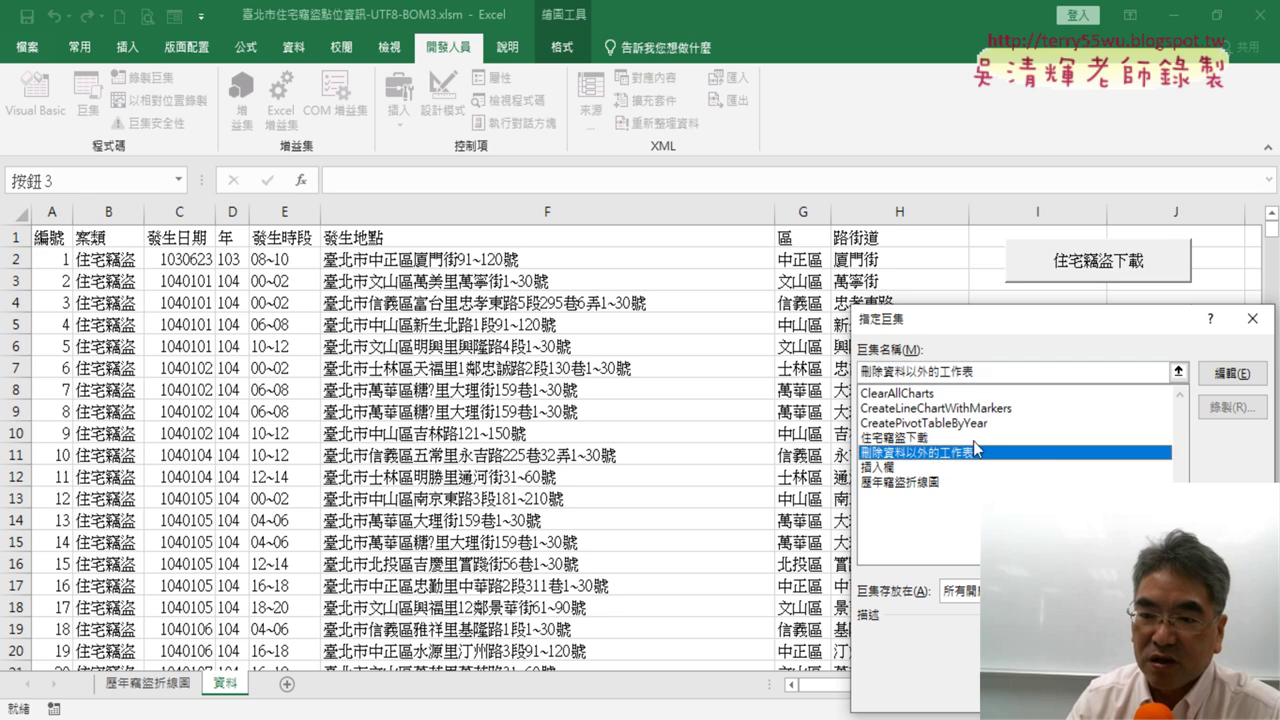
pyautogui.rightClick(919, 362)
pyautogui.click(945, 413)
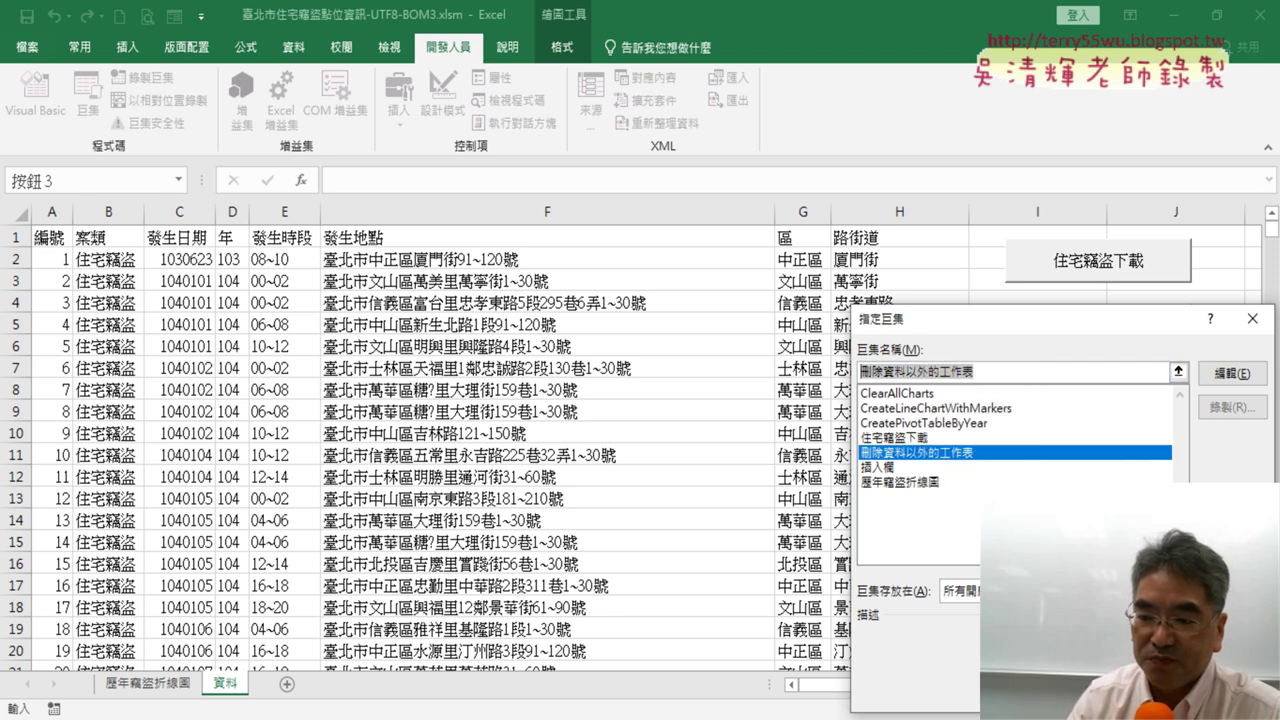
pyautogui.press('Return')
# Change the third button's caption to 刪除資料以外的工作表.
pyautogui.click(1108, 384)
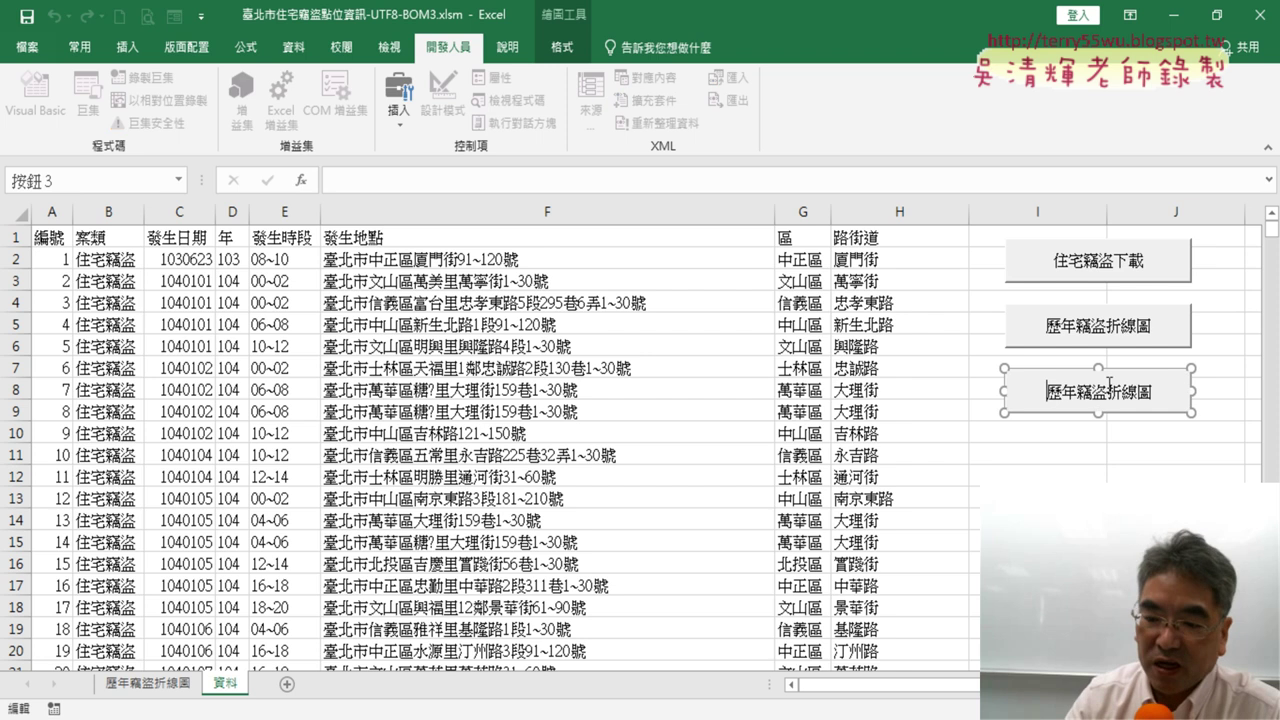
pyautogui.press('BackSpace')
pyautogui.press('BackSpace')
pyautogui.press('BackSpace')
pyautogui.press('Delete')
pyautogui.press('Delete')
pyautogui.press('Delete')
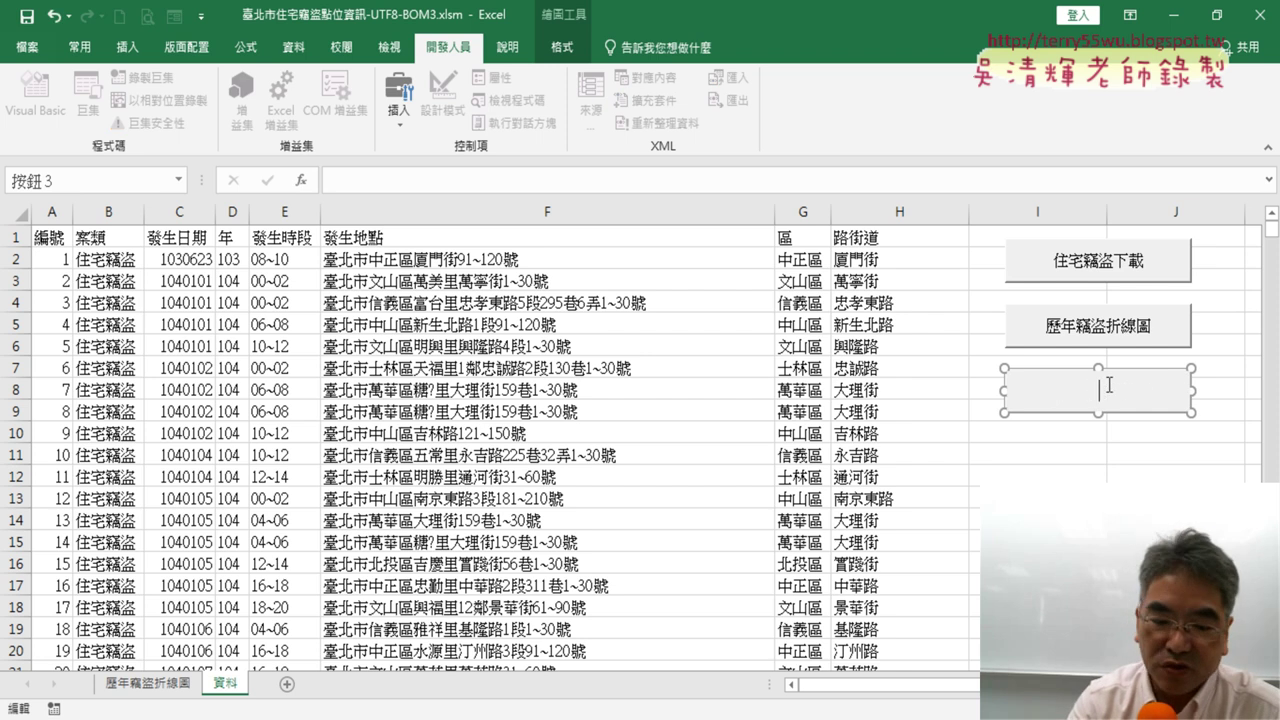
pyautogui.write('刪除資料以外的工作表')
pyautogui.click(1176, 498)
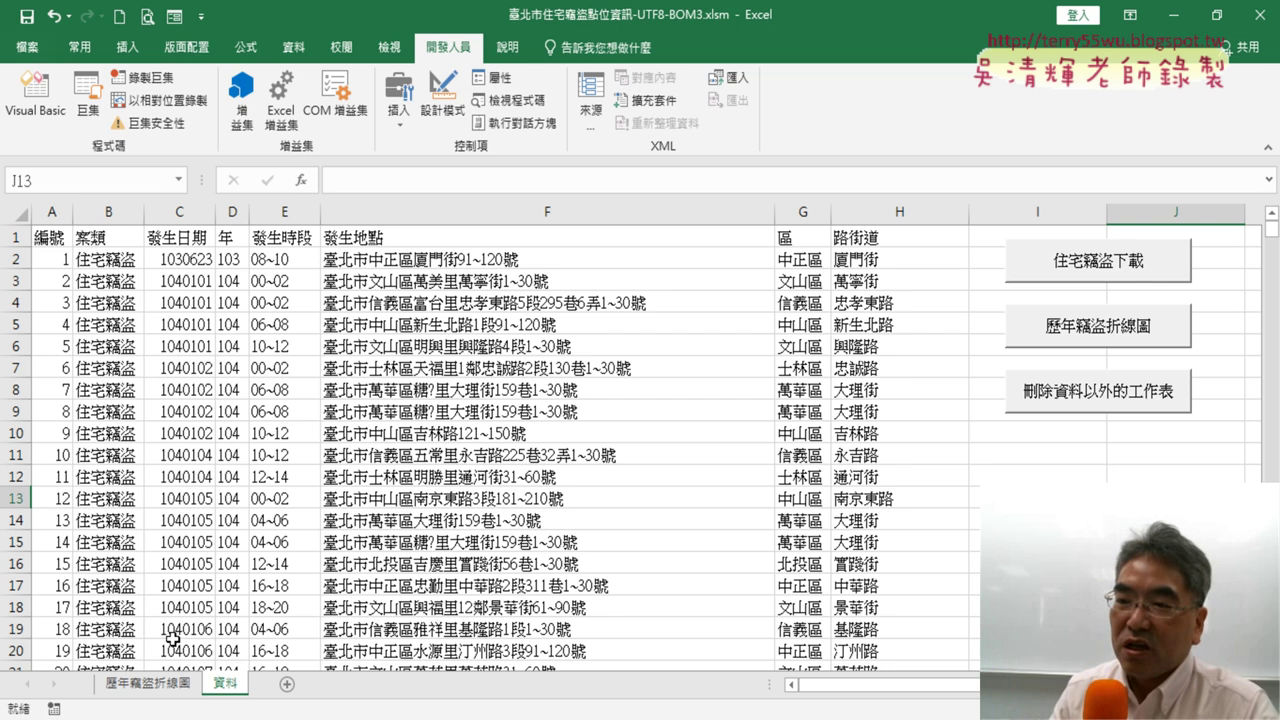
# Run the delete button twice, recreating the chart sheet and confirming each deletion warning.
pyautogui.click(1119, 405)
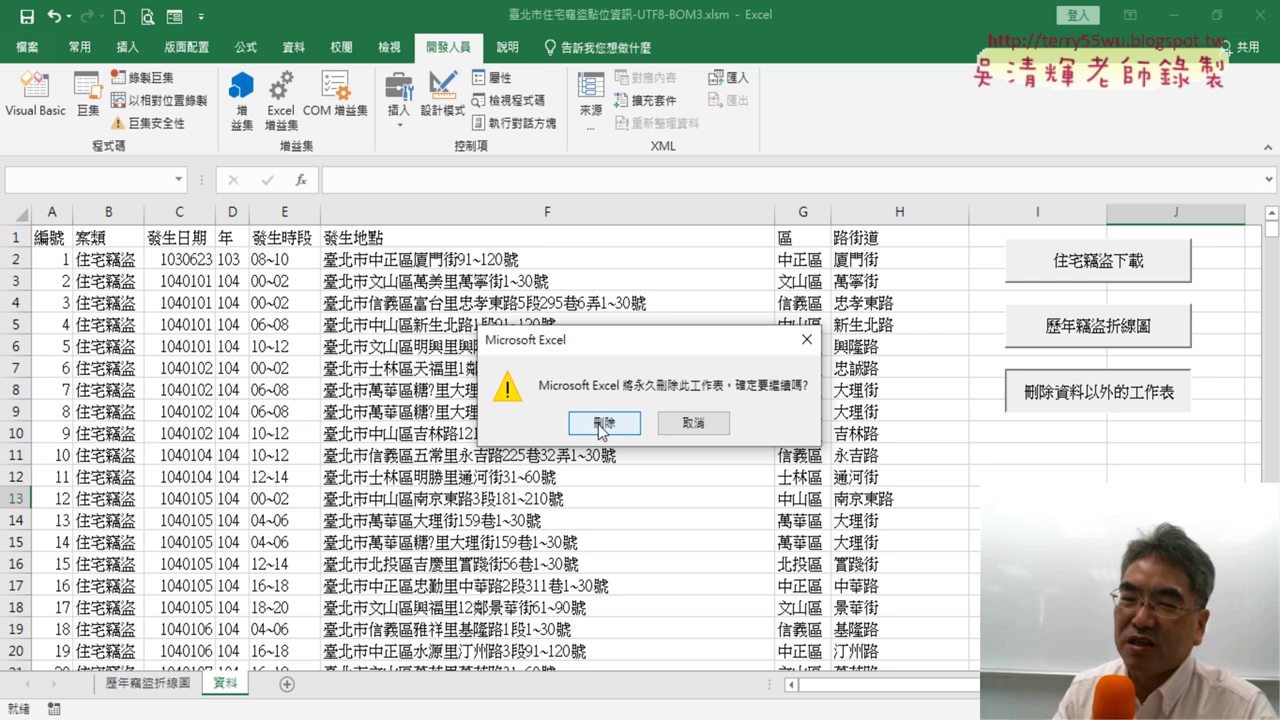
pyautogui.click(604, 425)
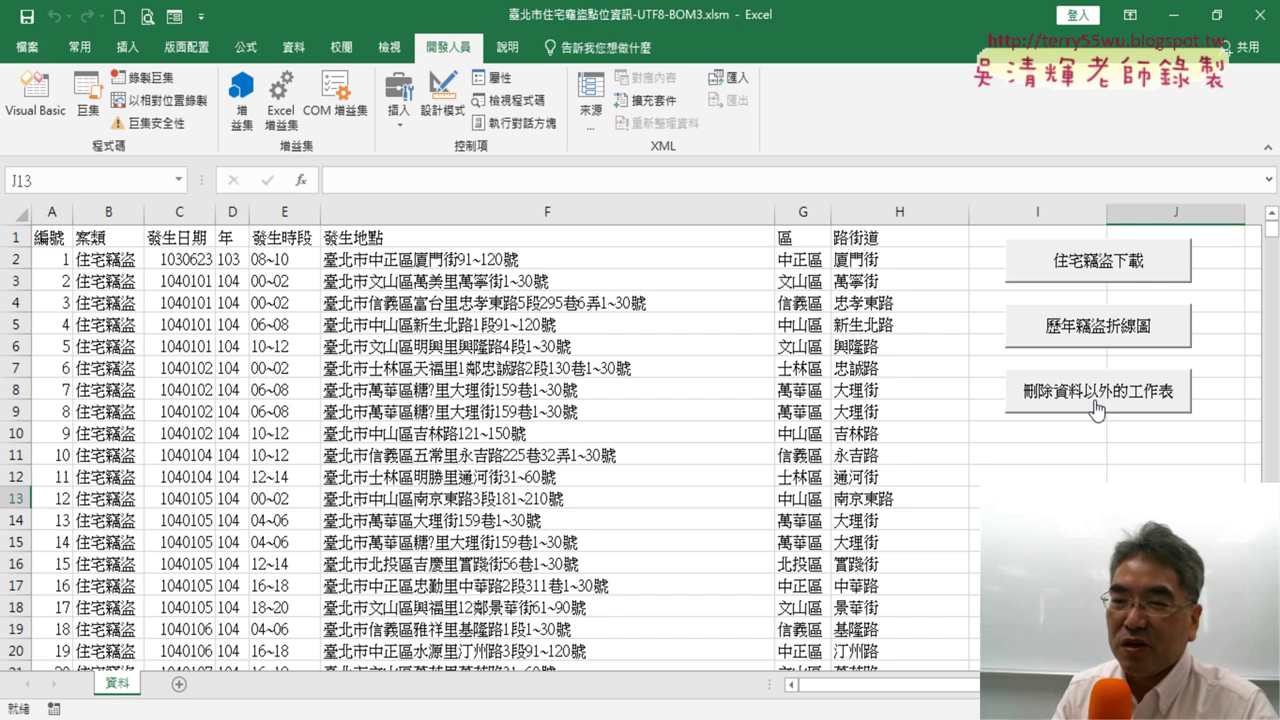
pyautogui.click(1097, 345)
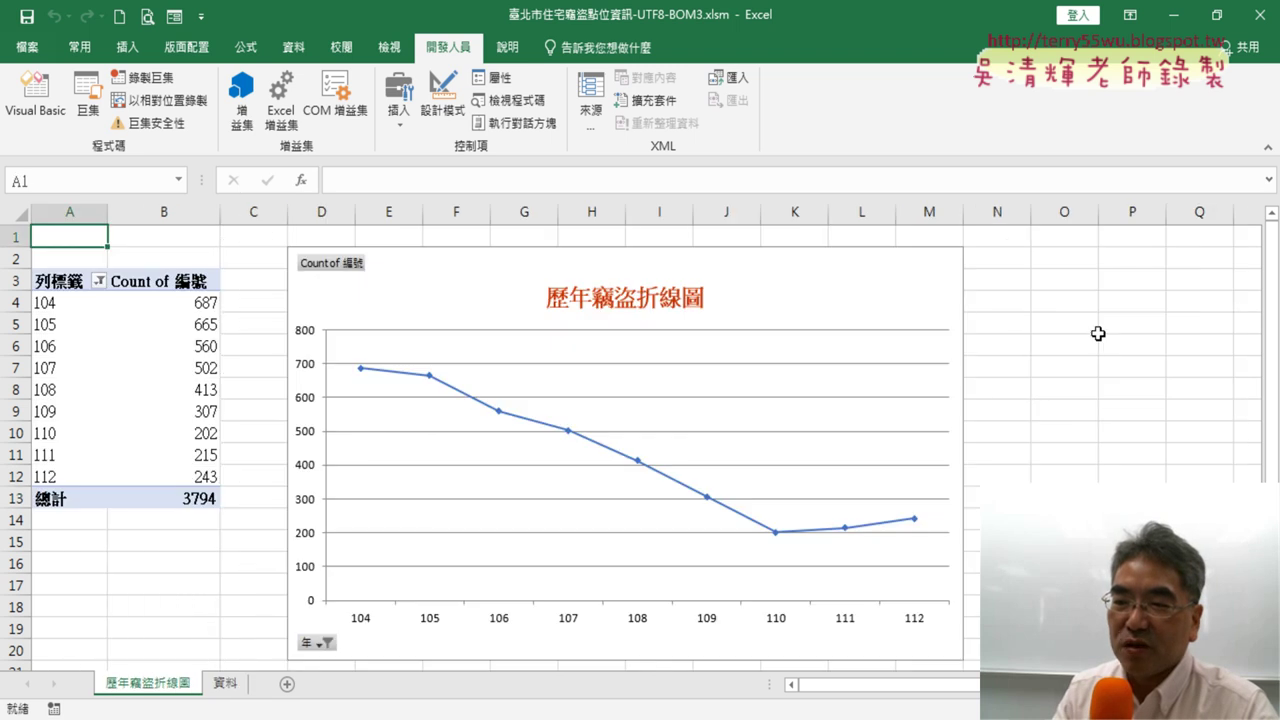
pyautogui.click(238, 683)
pyautogui.click(1100, 391)
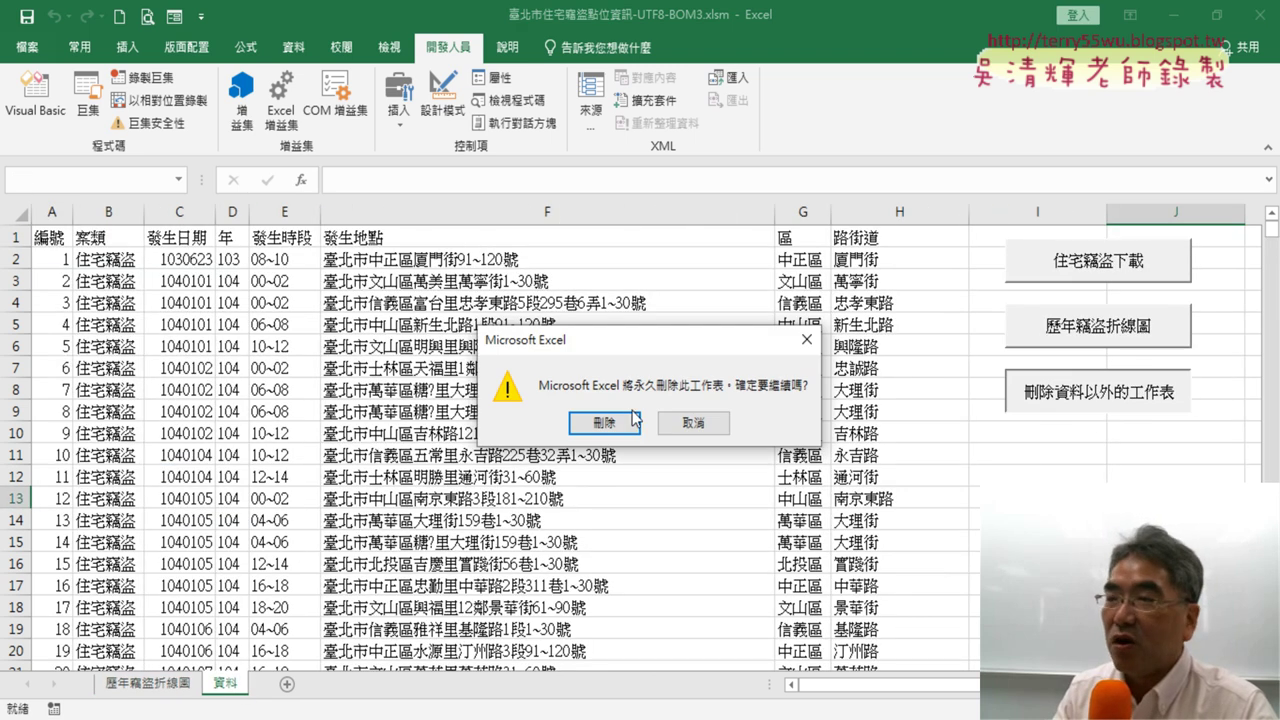
pyautogui.click(628, 424)
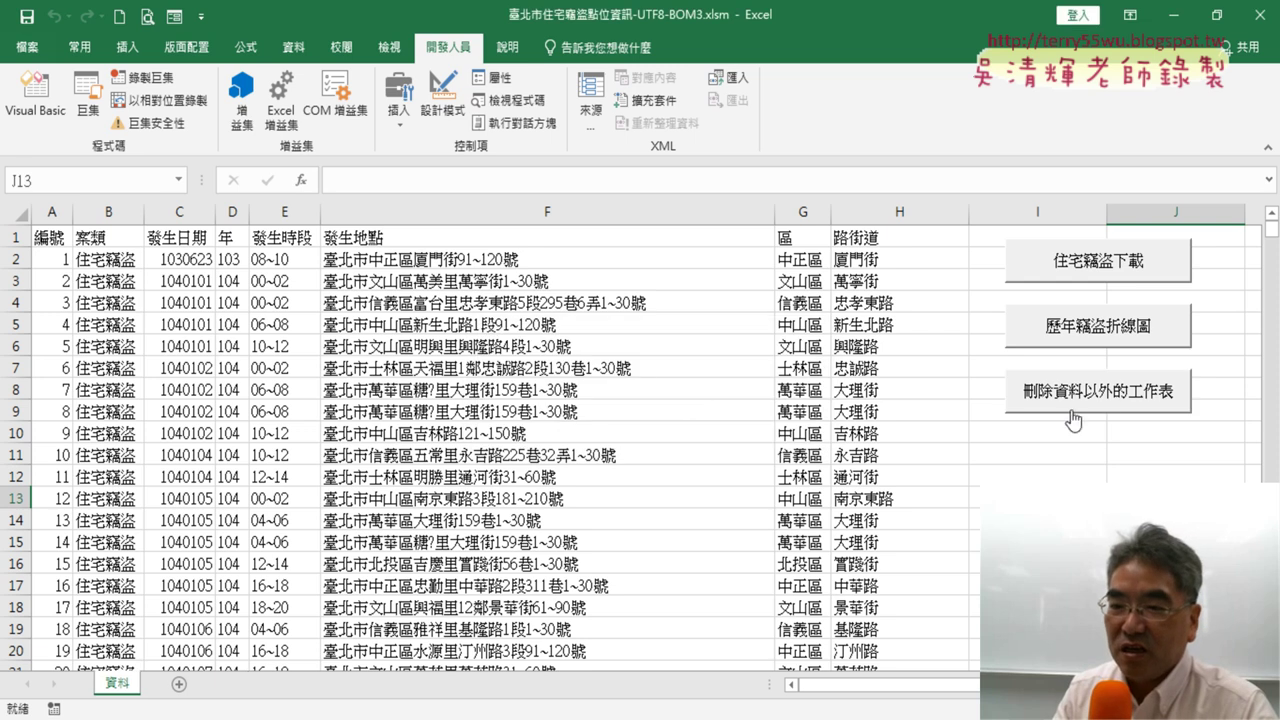
# Open the 刪除資料以外的工作表 macro code from the button's assigned macro.
pyautogui.rightClick(1103, 400)
pyautogui.click(1160, 477)
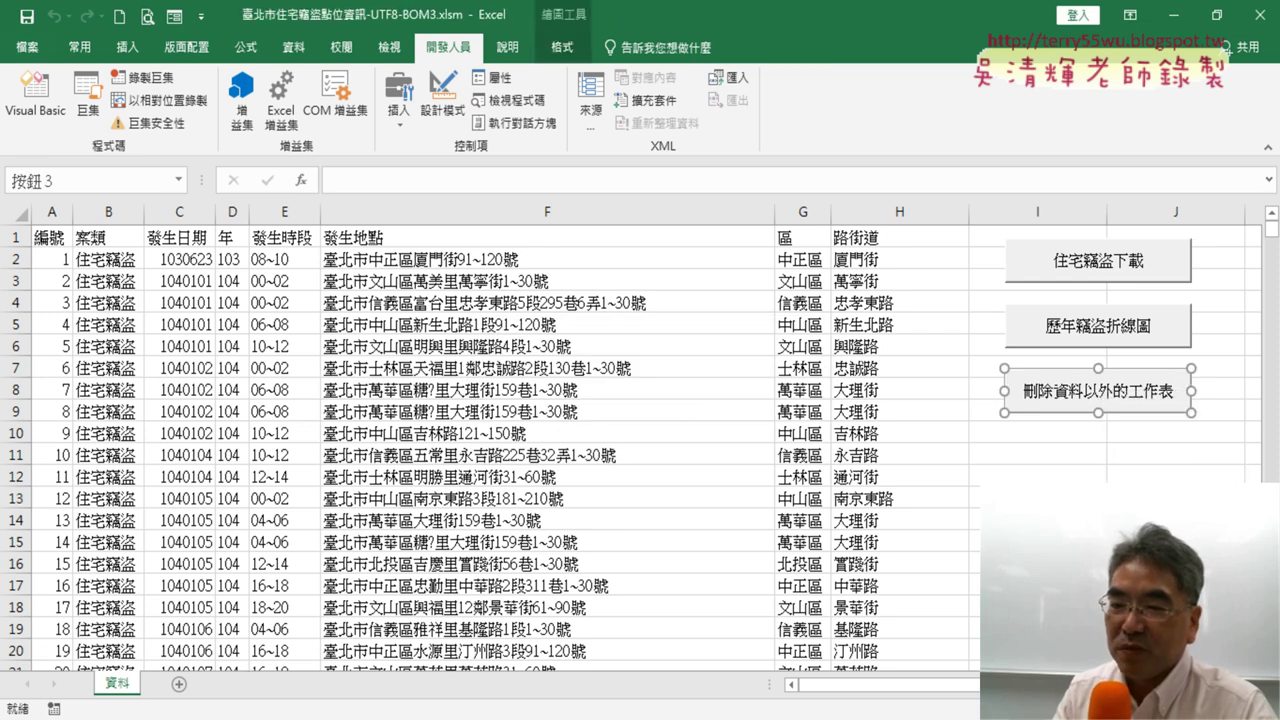
pyautogui.click(1230, 374)
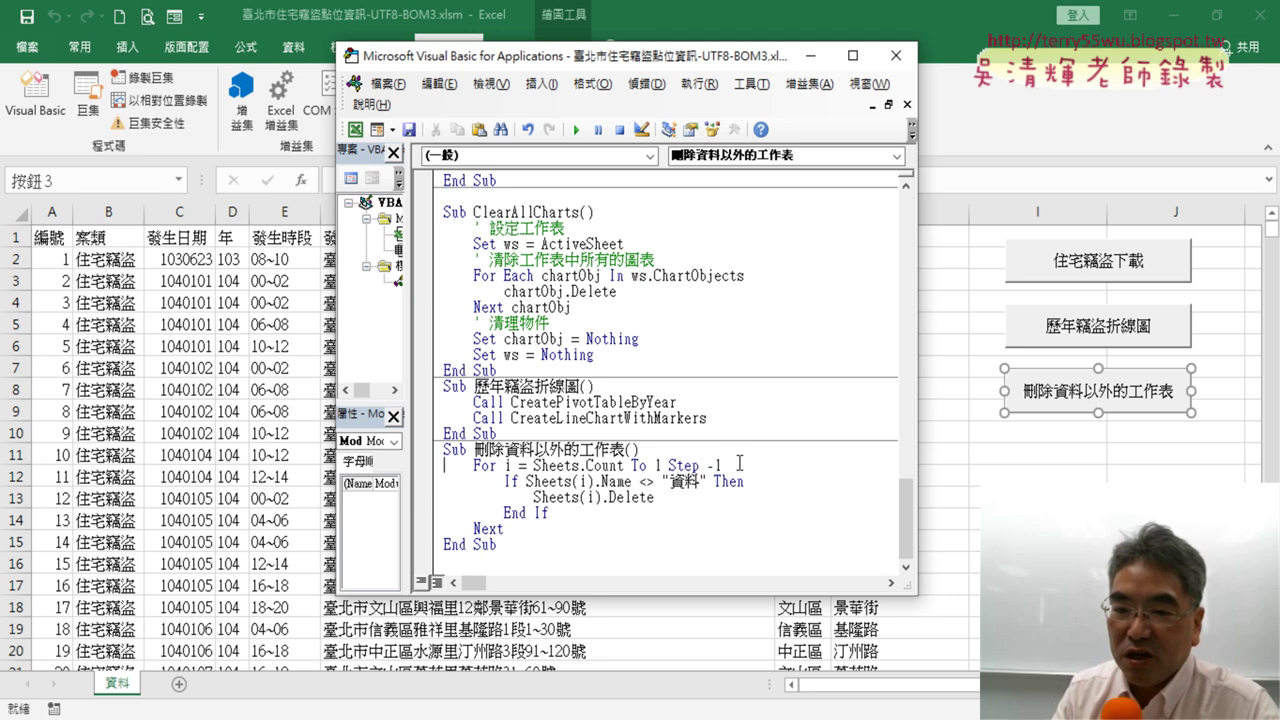
# Add Application.DisplayAlerts = False as the macro's first line, using IntelliSense suggestions.
pyautogui.press('Return')
pyautogui.press('Tab')
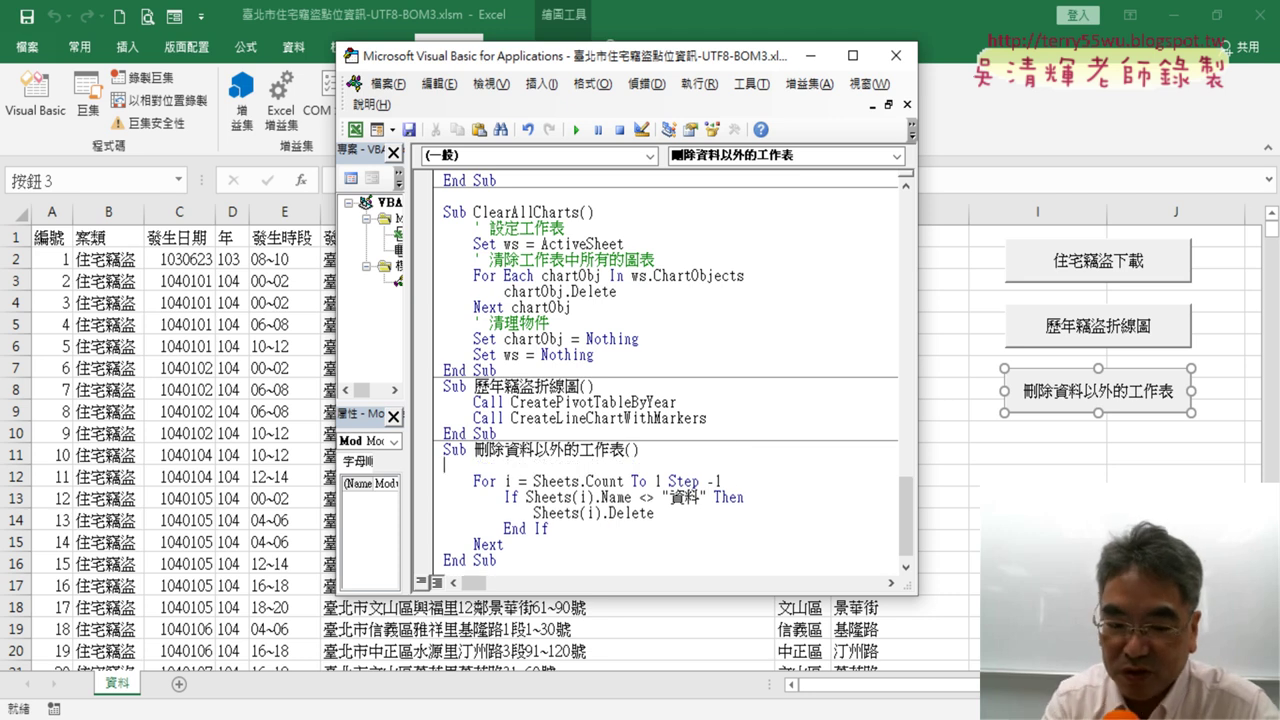
pyautogui.write('application')
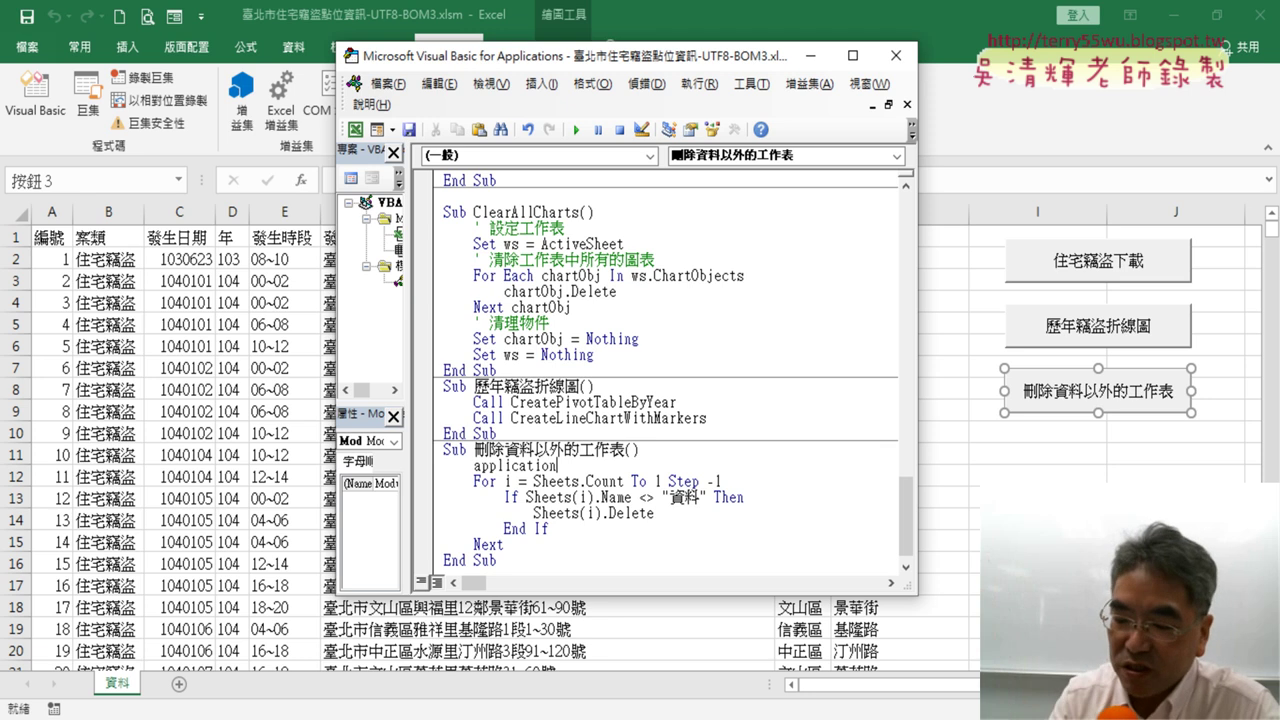
pyautogui.write('.')
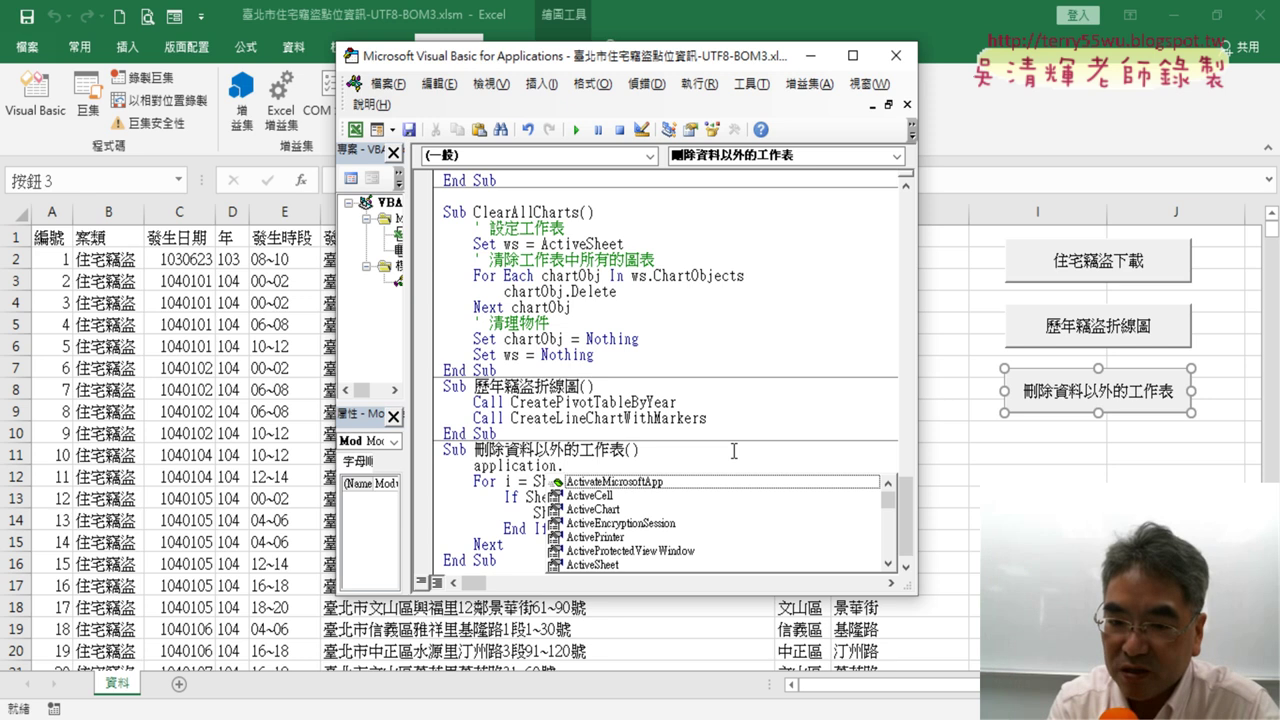
pyautogui.write('di')
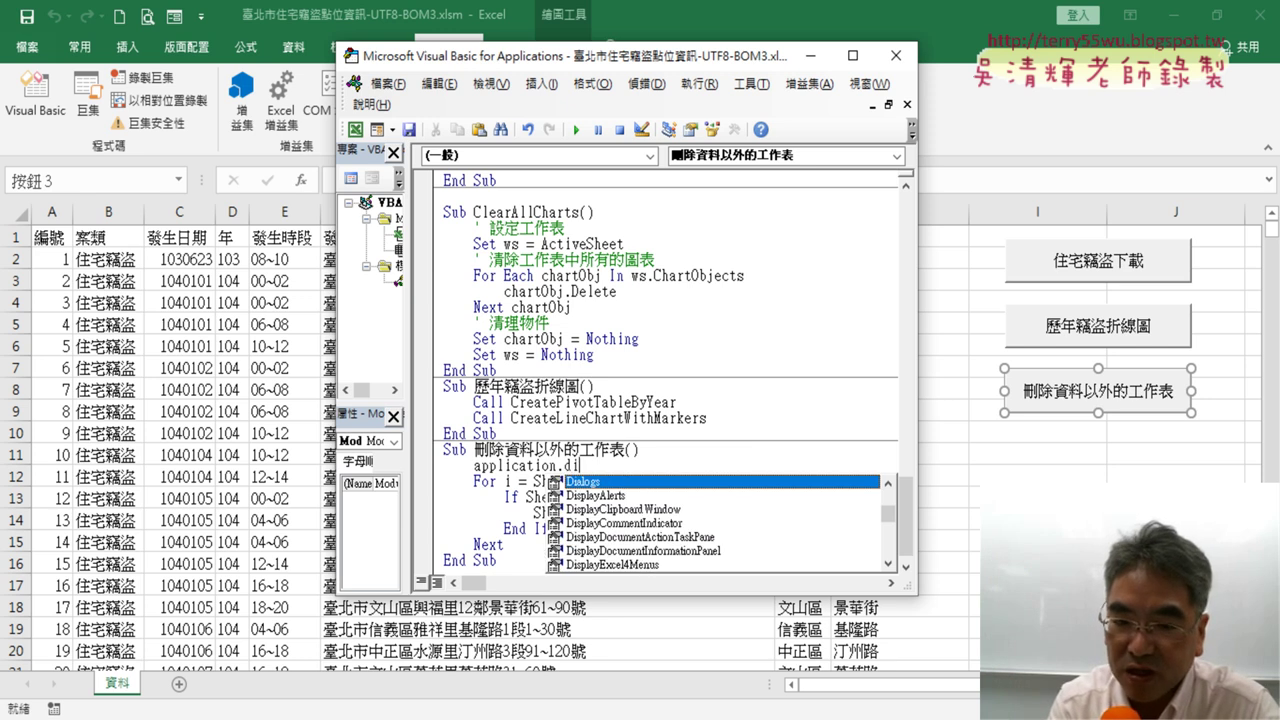
pyautogui.write('s')
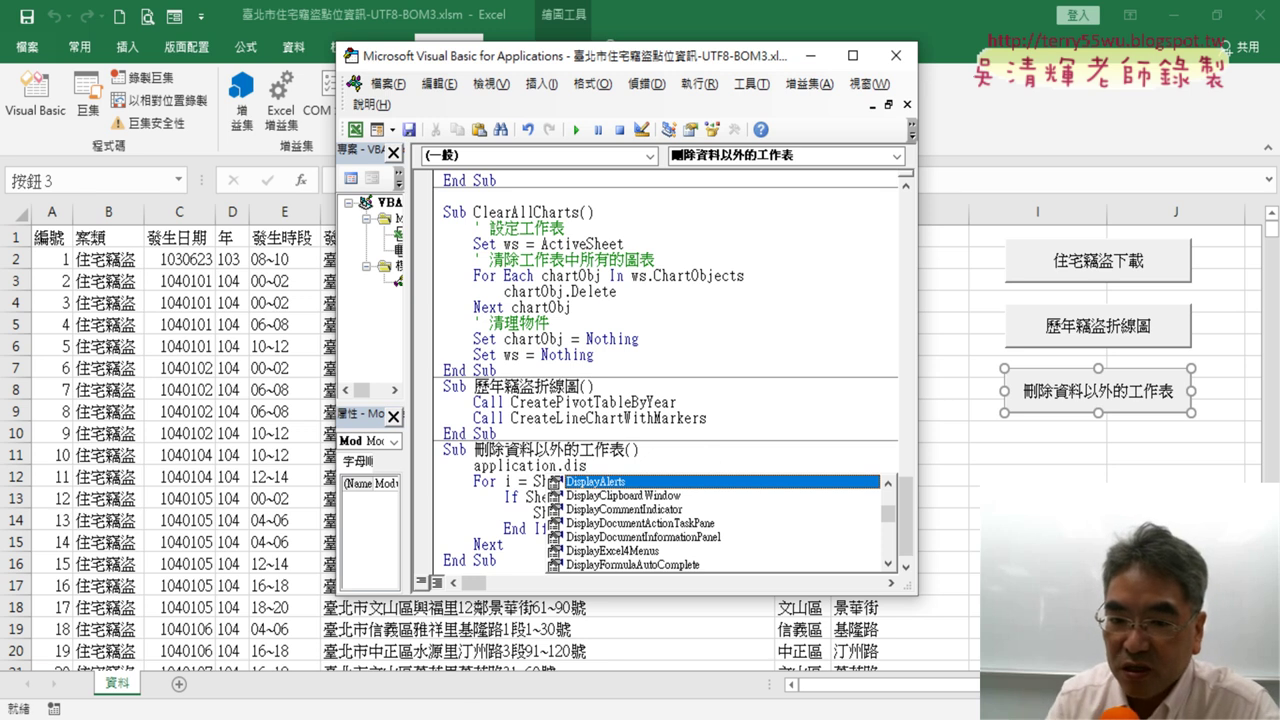
pyautogui.doubleClick(621, 484)
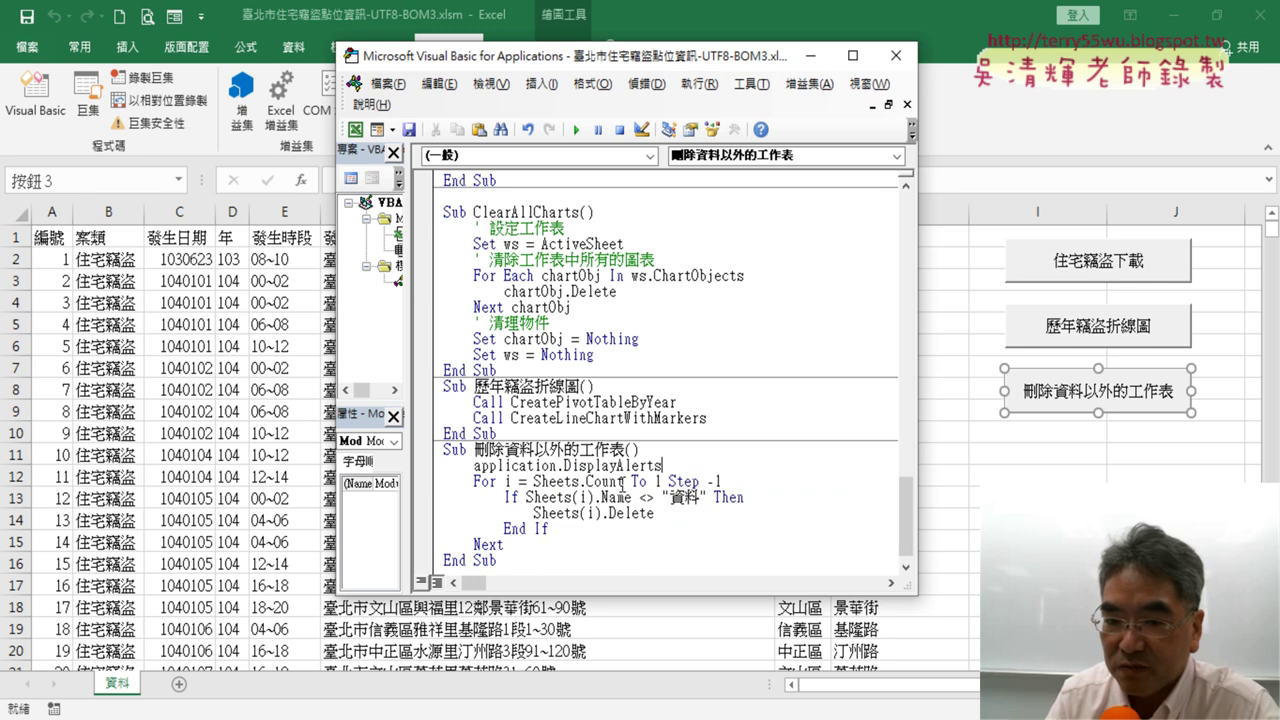
pyautogui.write('=')
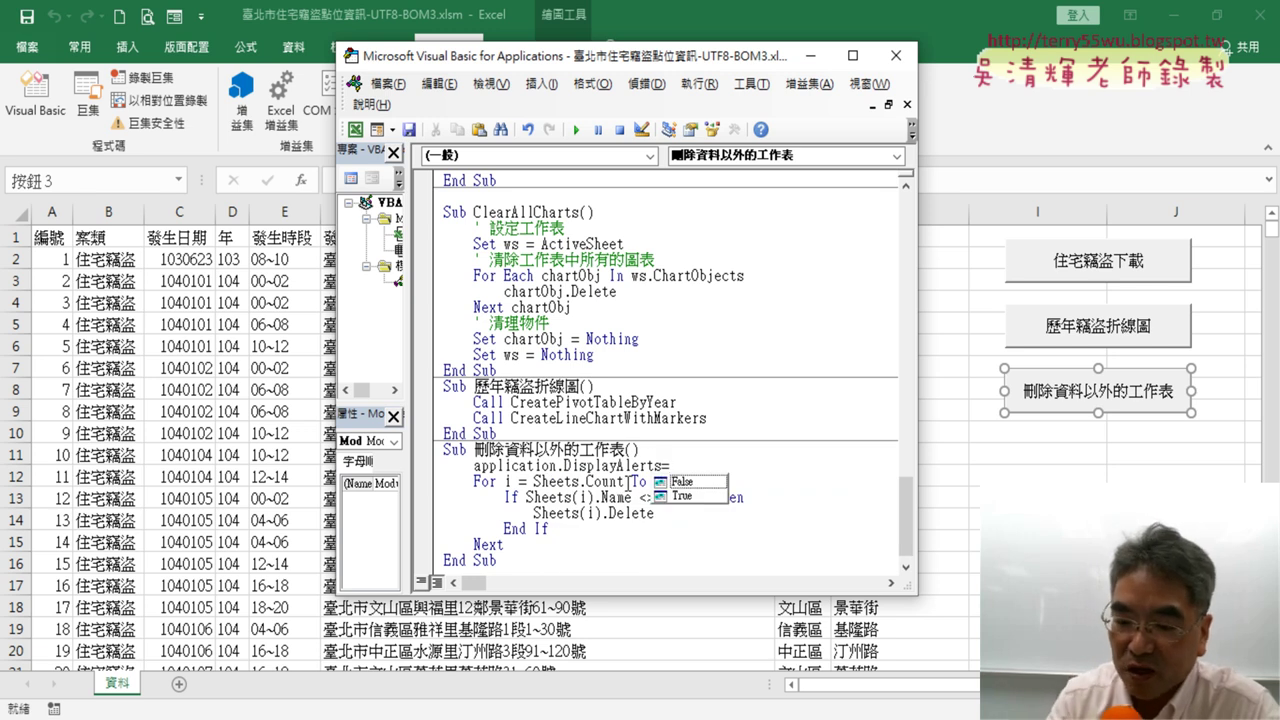
pyautogui.press('Down')
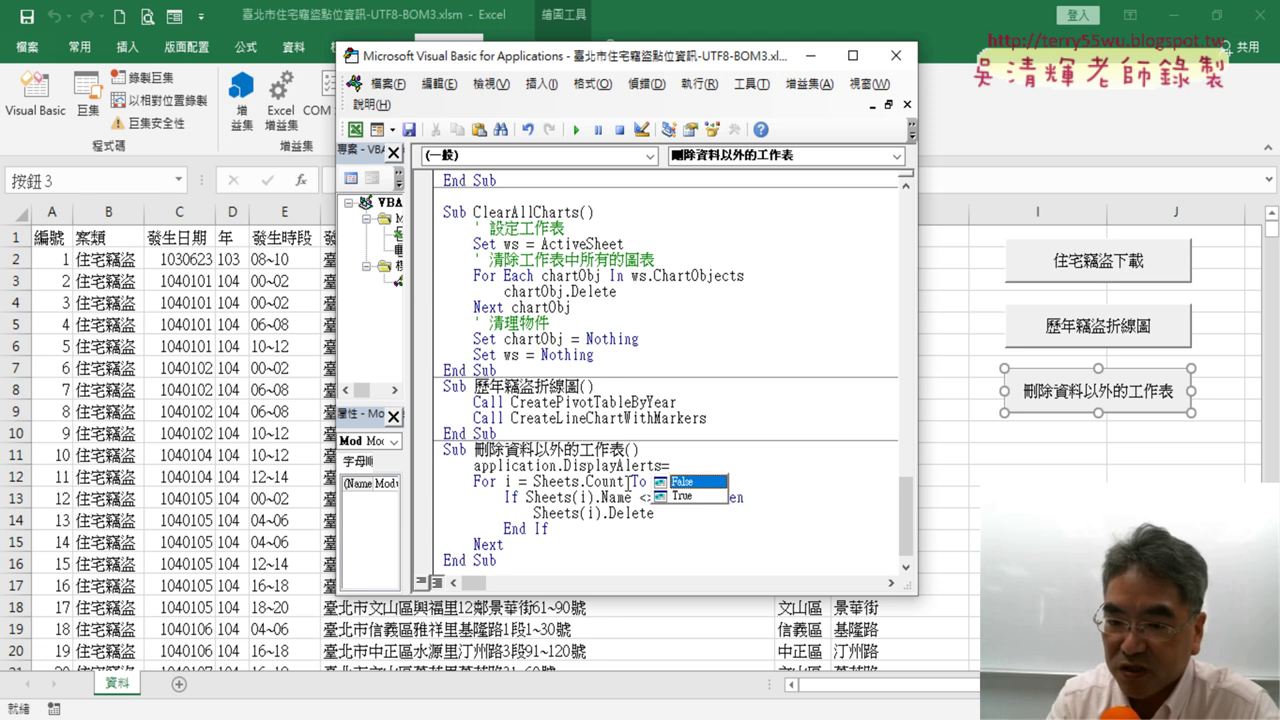
pyautogui.press('space')
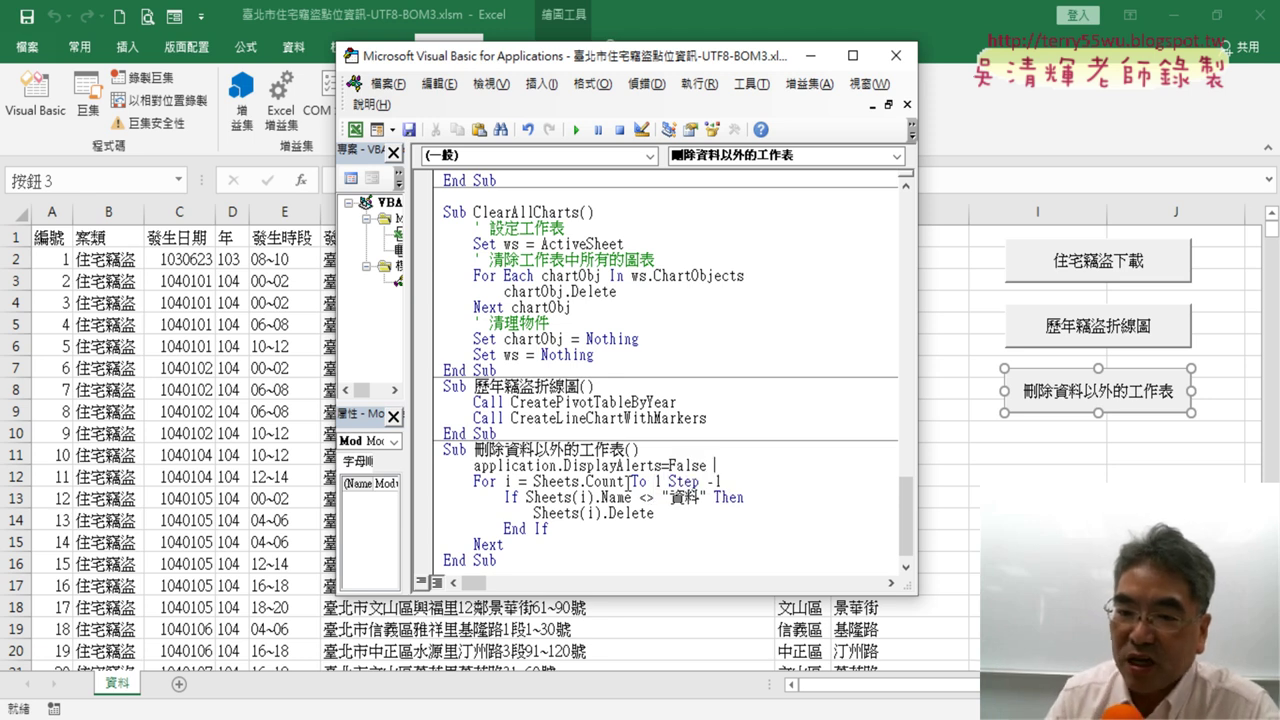
pyautogui.moveTo(724, 465); pyautogui.dragTo(473, 466)
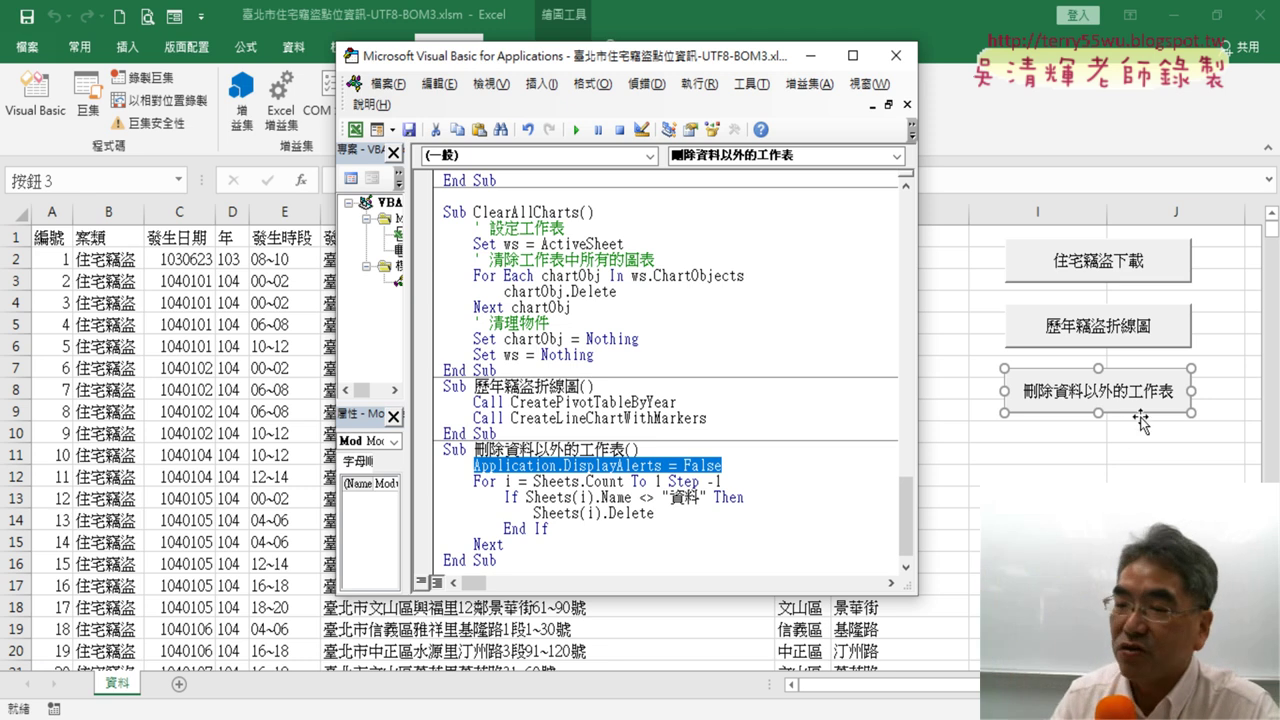
# Recreate the 歷年竊盜折線圖 chart sheet, then delete it with the 刪除資料以外的工作表 button, unprompted.
pyautogui.click(1130, 498)
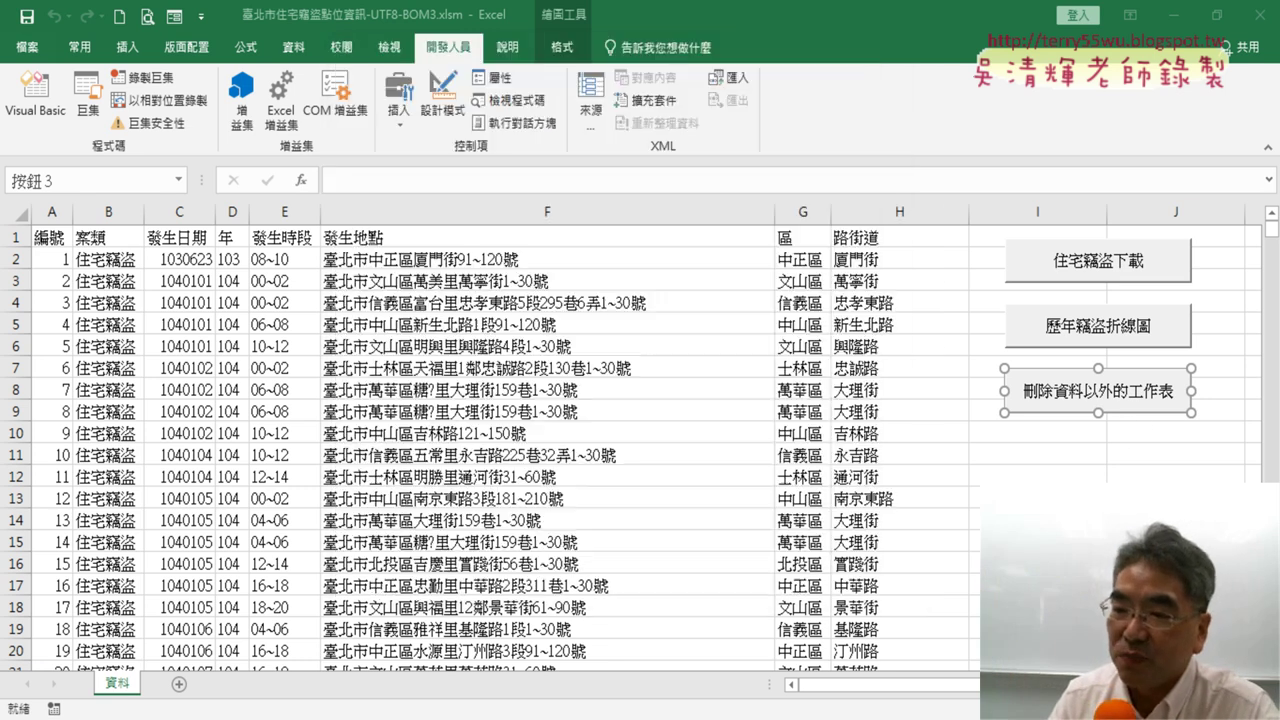
pyautogui.click(1110, 334)
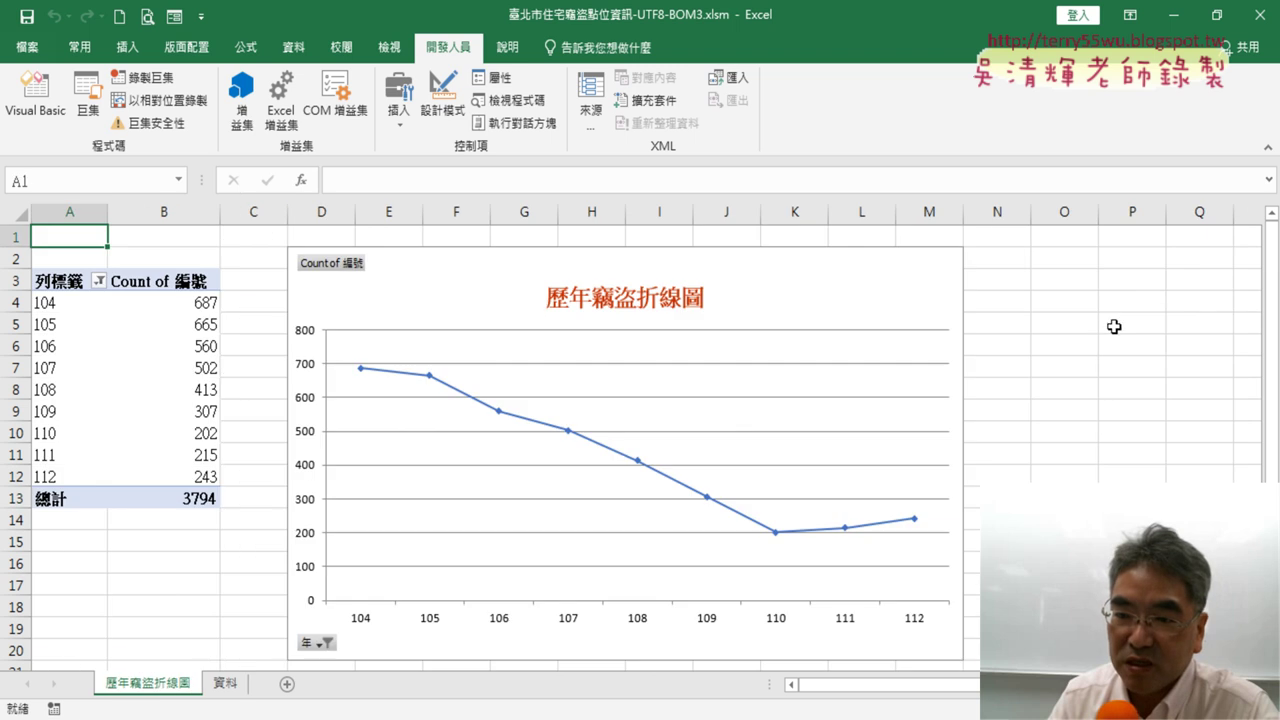
pyautogui.click(223, 686)
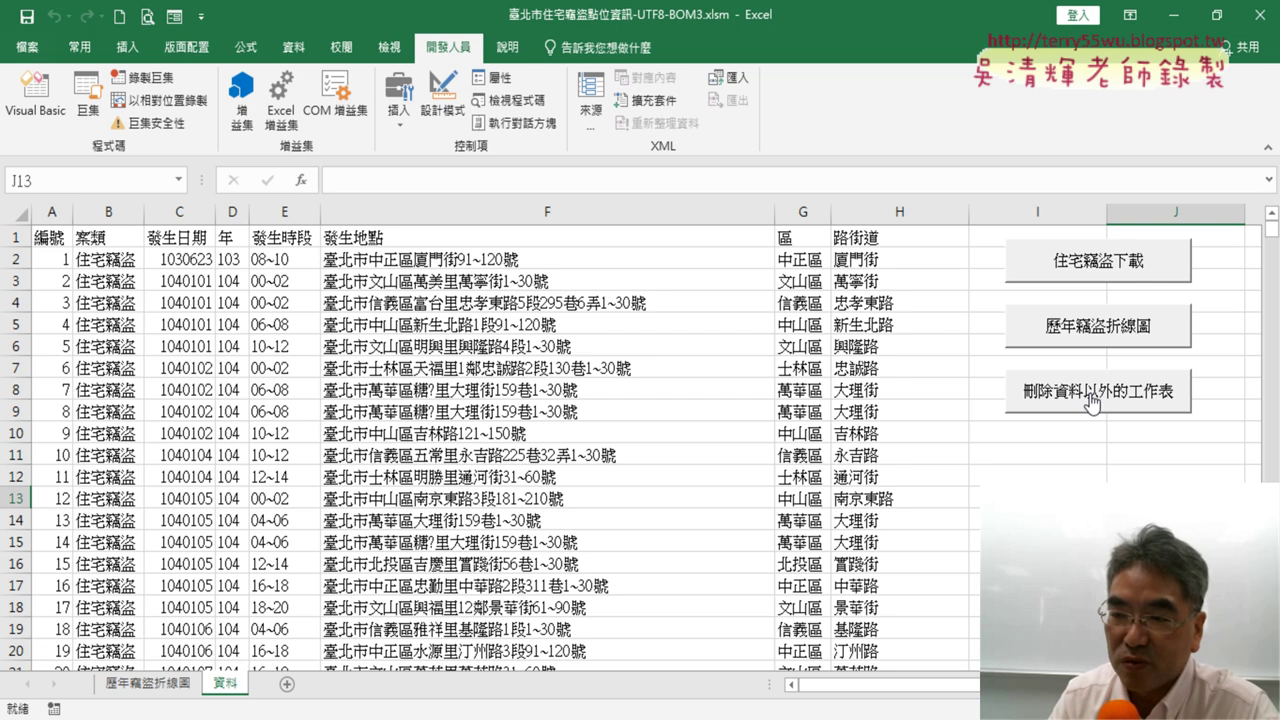
pyautogui.click(1082, 402)
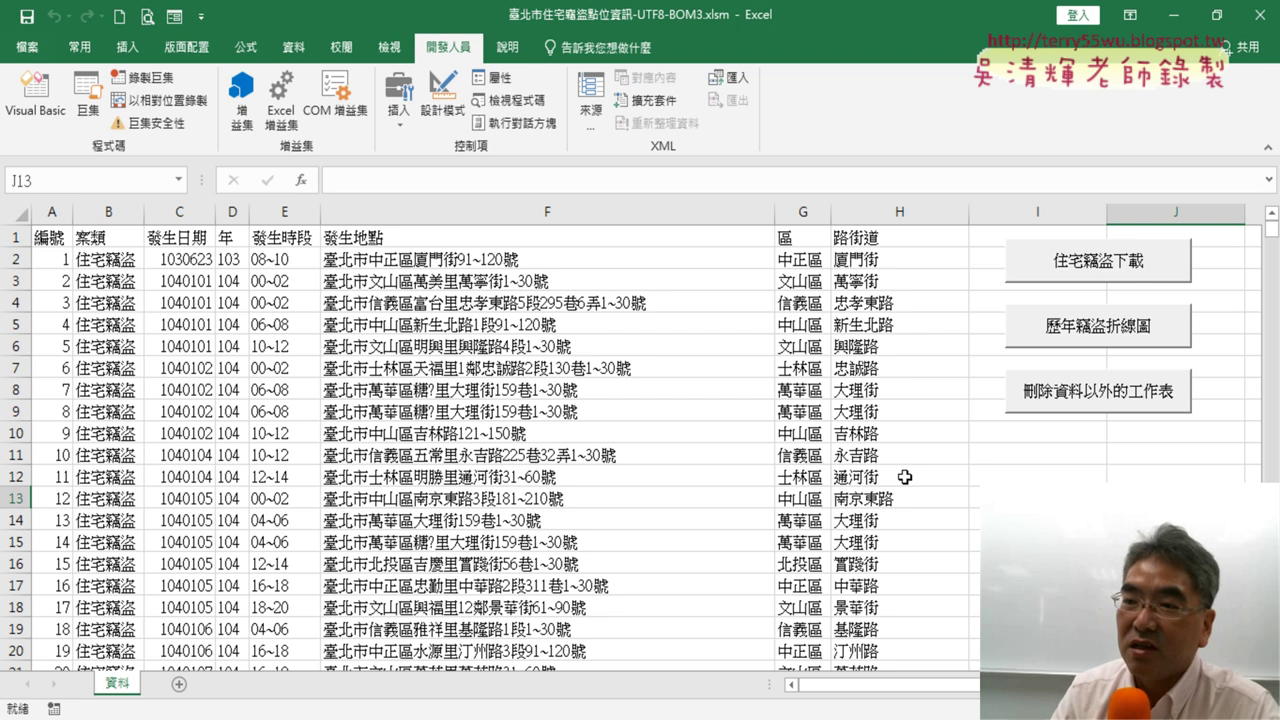
# Open the third button's macro for editing and select its Application.DisplayAlerts = False line.
pyautogui.rightClick(1078, 402)
pyautogui.click(1120, 560)
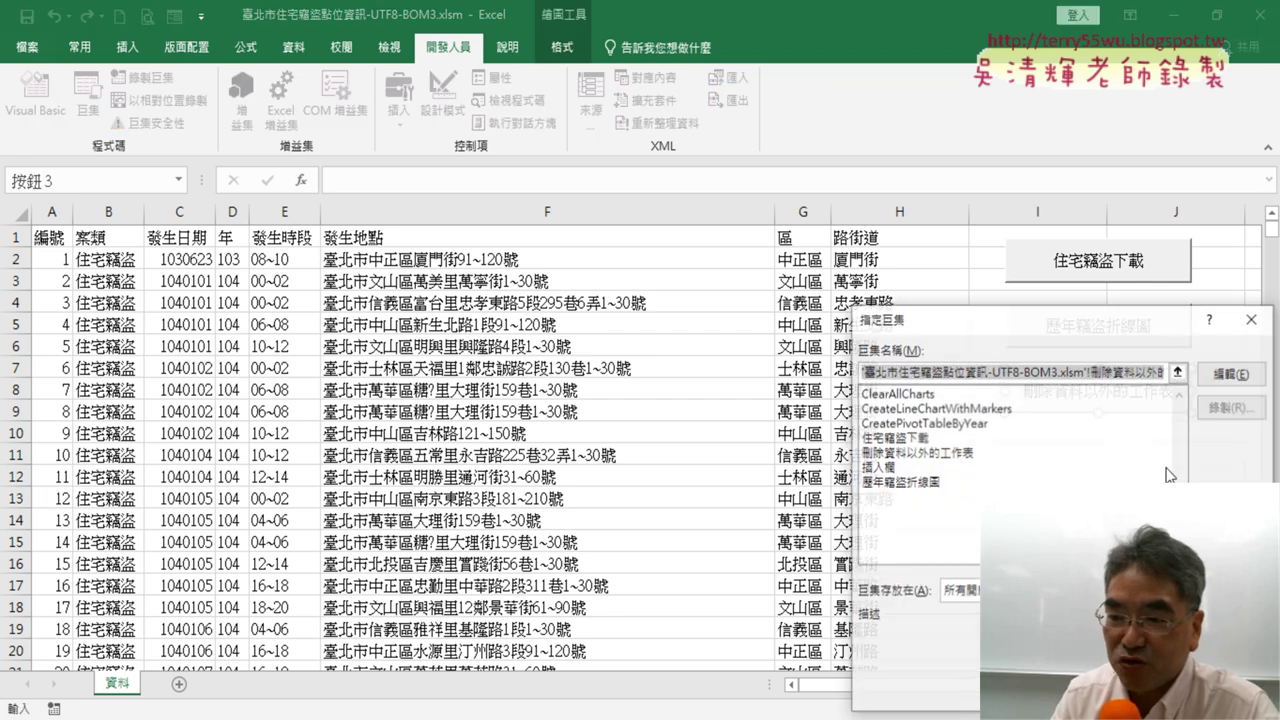
pyautogui.click(1233, 367)
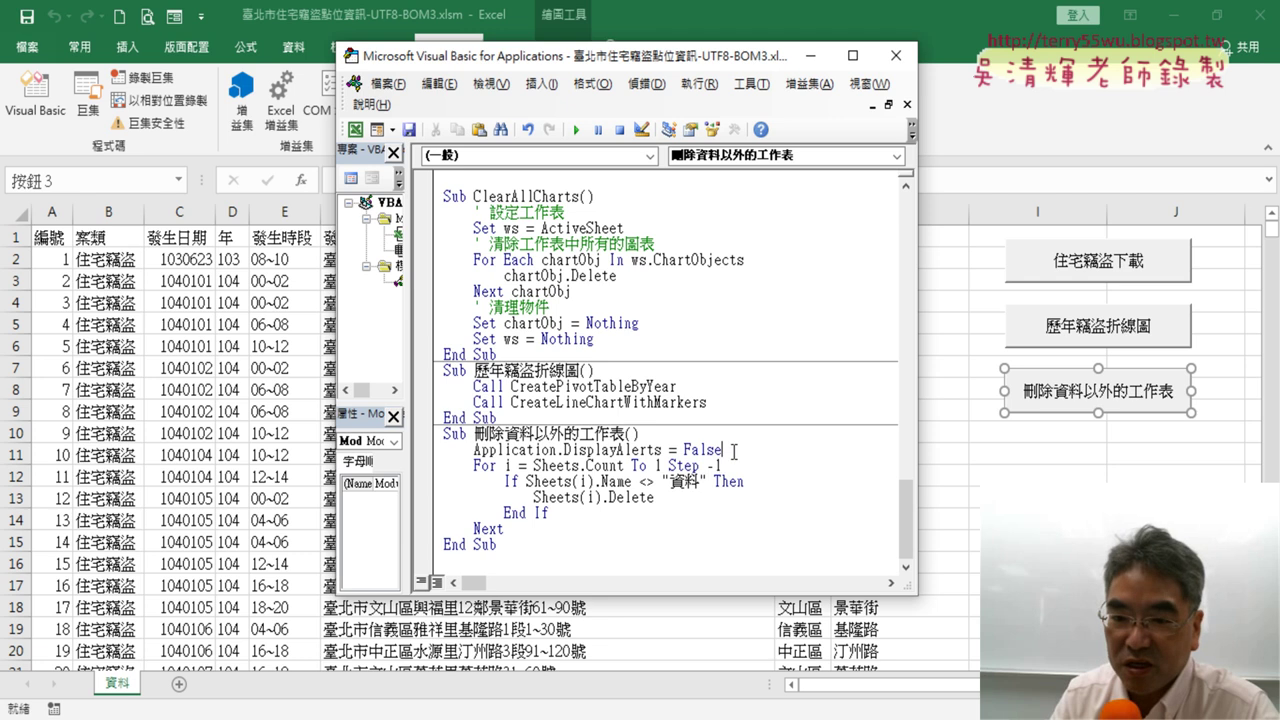
pyautogui.moveTo(734, 452)
pyautogui.mouseDown()
pyautogui.moveTo(552, 452)
pyautogui.moveTo(490, 466)
pyautogui.moveTo(474, 450)
pyautogui.mouseUp()
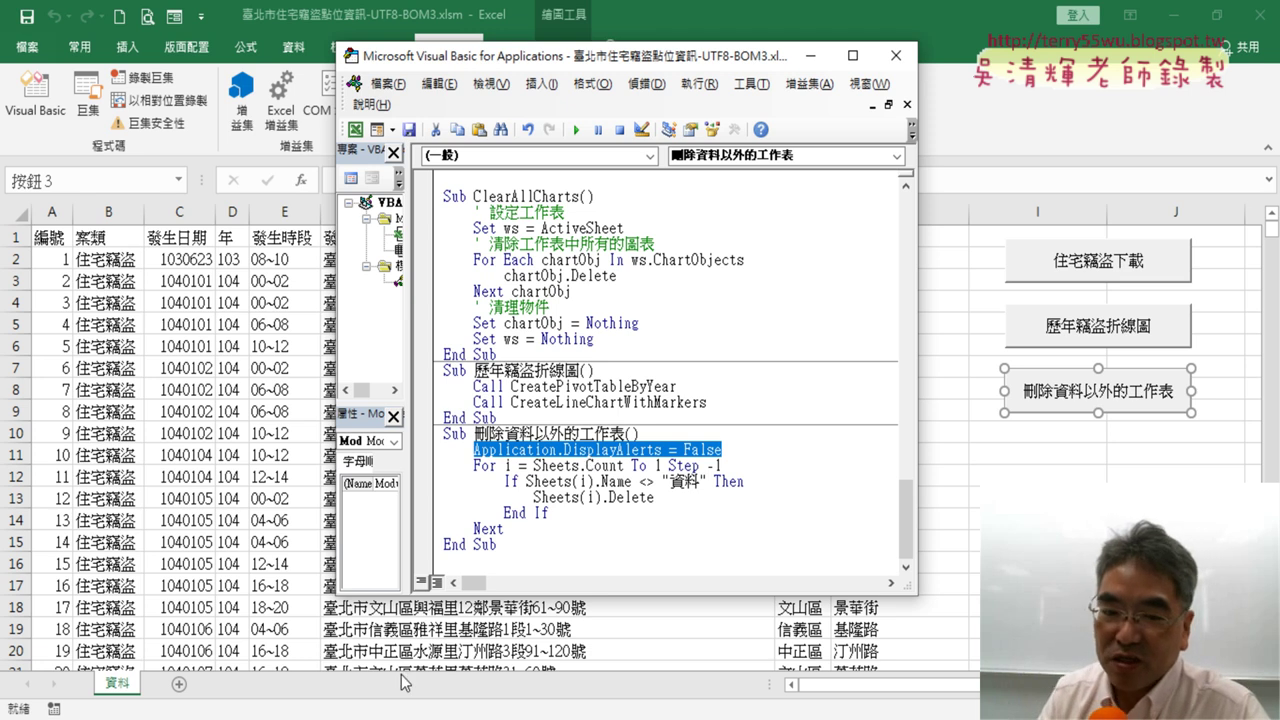
# Switch to the Chrome notes, scroll up the burglary data document, then open the 02_用QueryTables tab.
pyautogui.hotkey('alt', 'Tab')
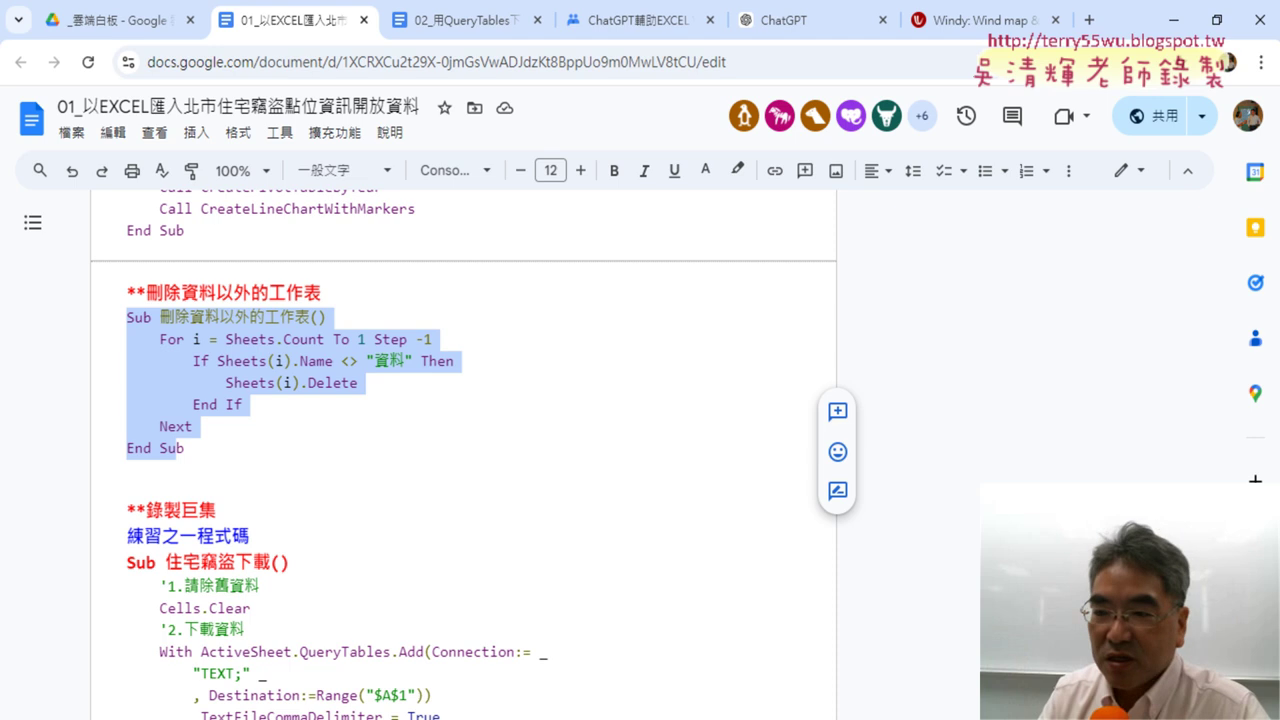
pyautogui.scroll(5, 1222, 479)
pyautogui.scroll(5, 1222, 479)
pyautogui.scroll(5, 1222, 479)
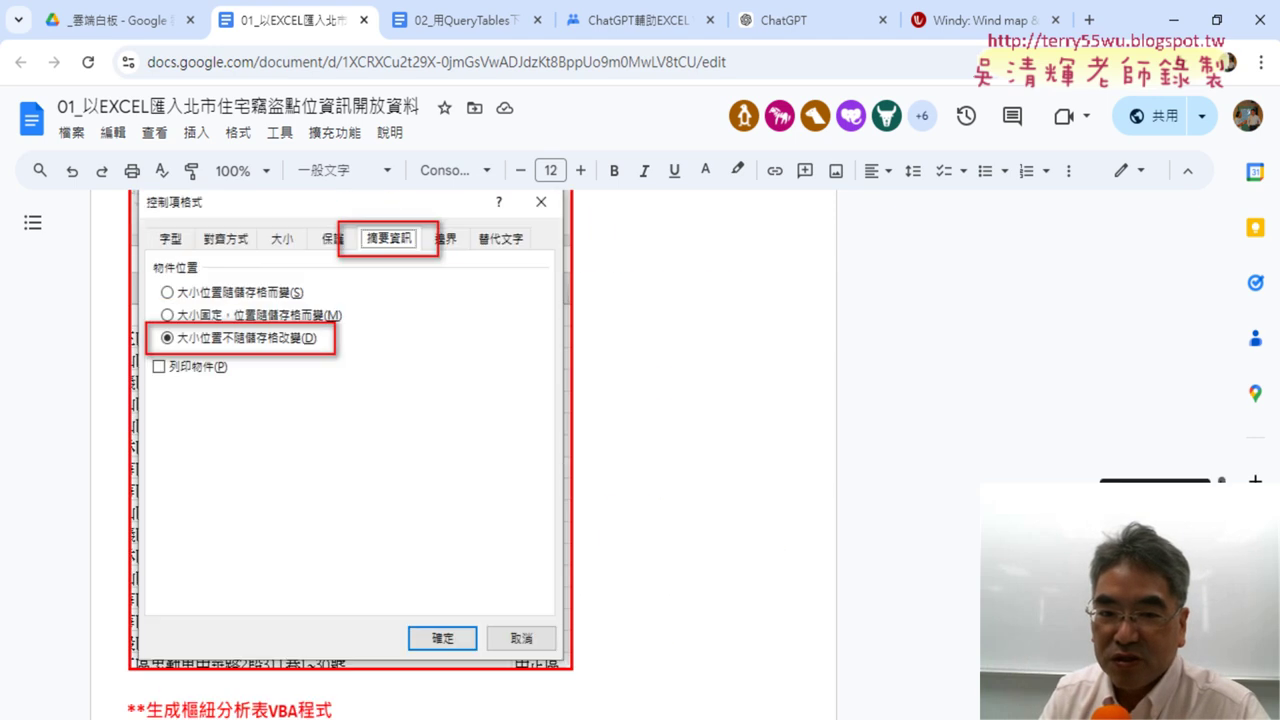
pyautogui.scroll(5, 1222, 479)
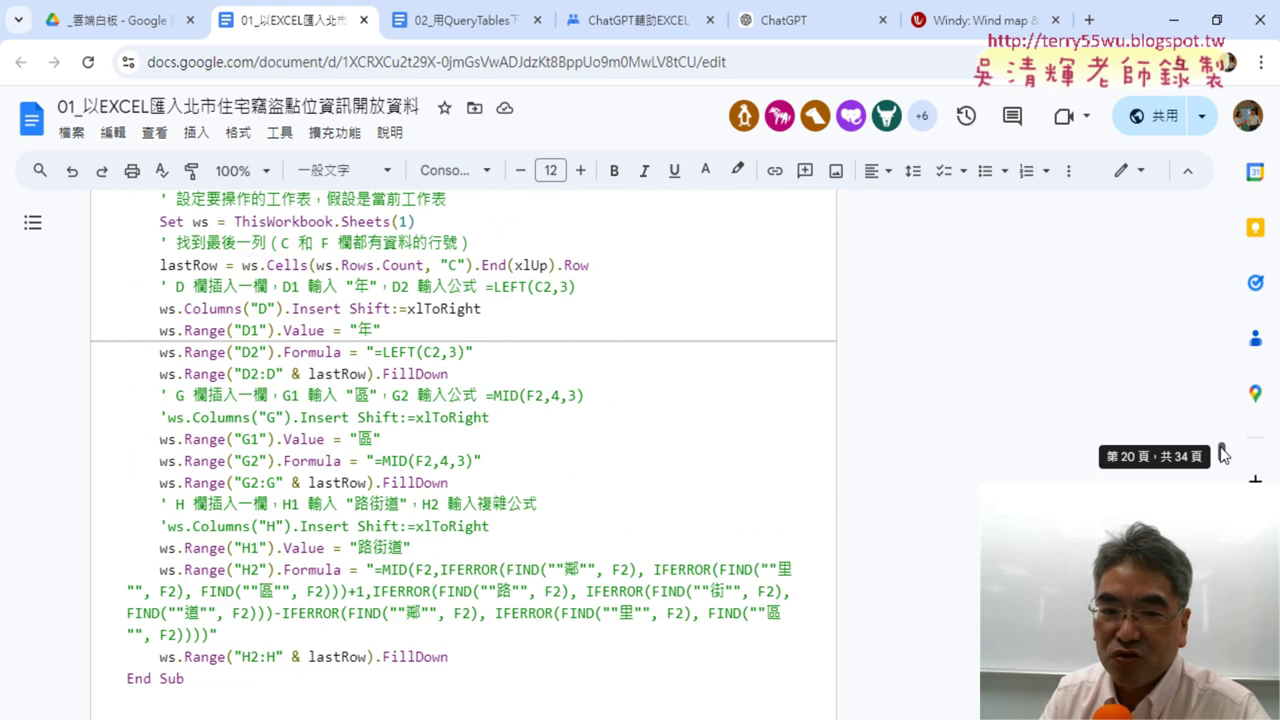
pyautogui.moveTo(1222, 479); pyautogui.dragTo(1222, 426)
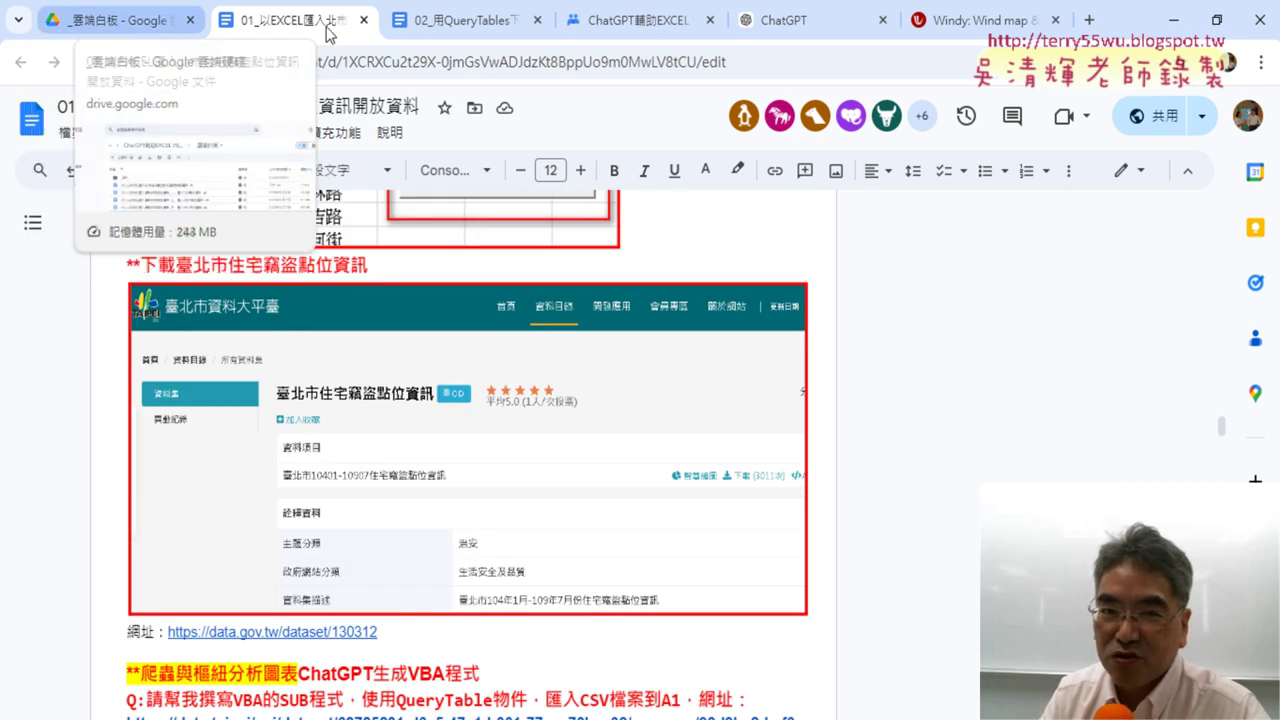
pyautogui.click(460, 20)
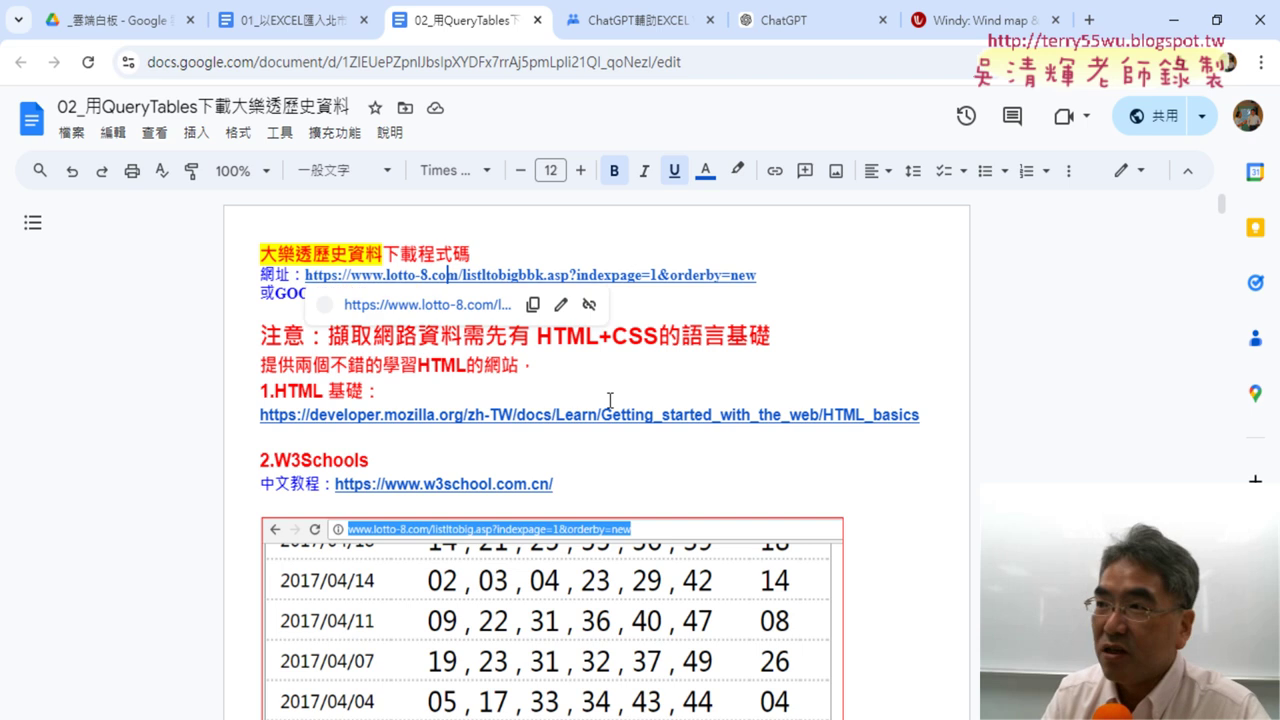
# Dismiss the link preview and scroll down to the lottery results page screenshot.
pyautogui.click(1149, 463)
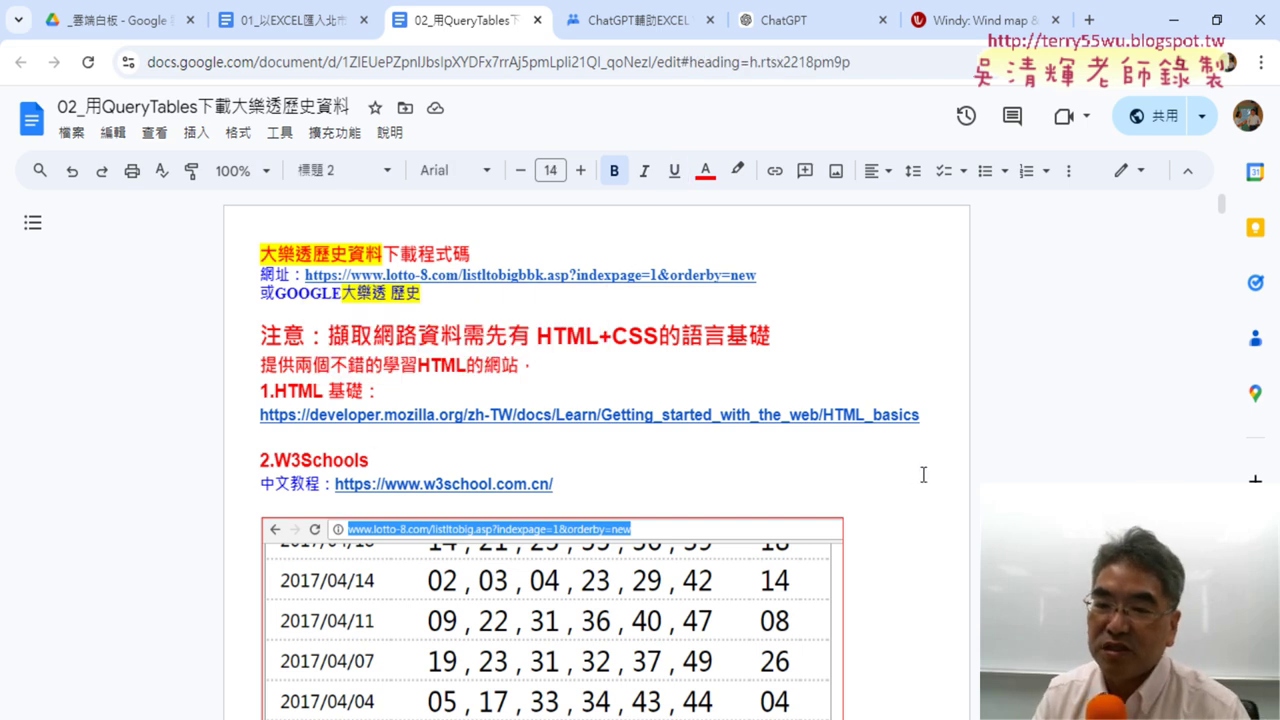
pyautogui.scroll(-3, 923, 475)
pyautogui.scroll(-1, 923, 475)
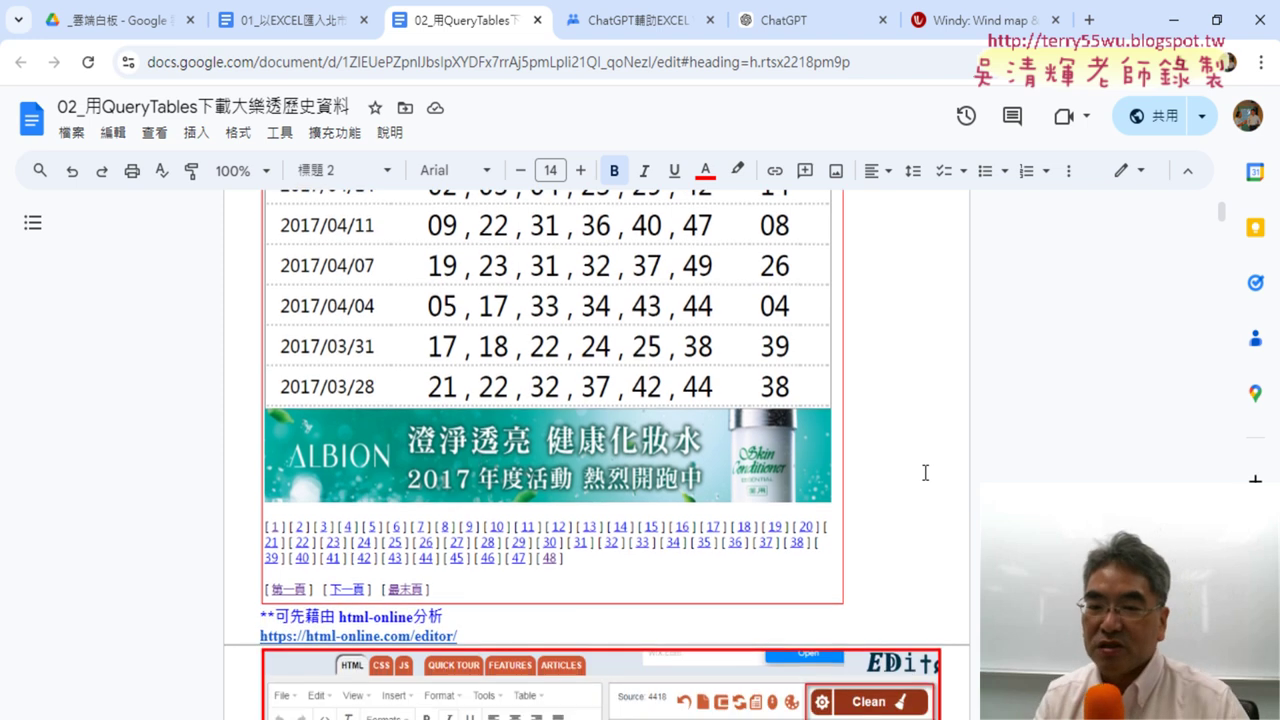